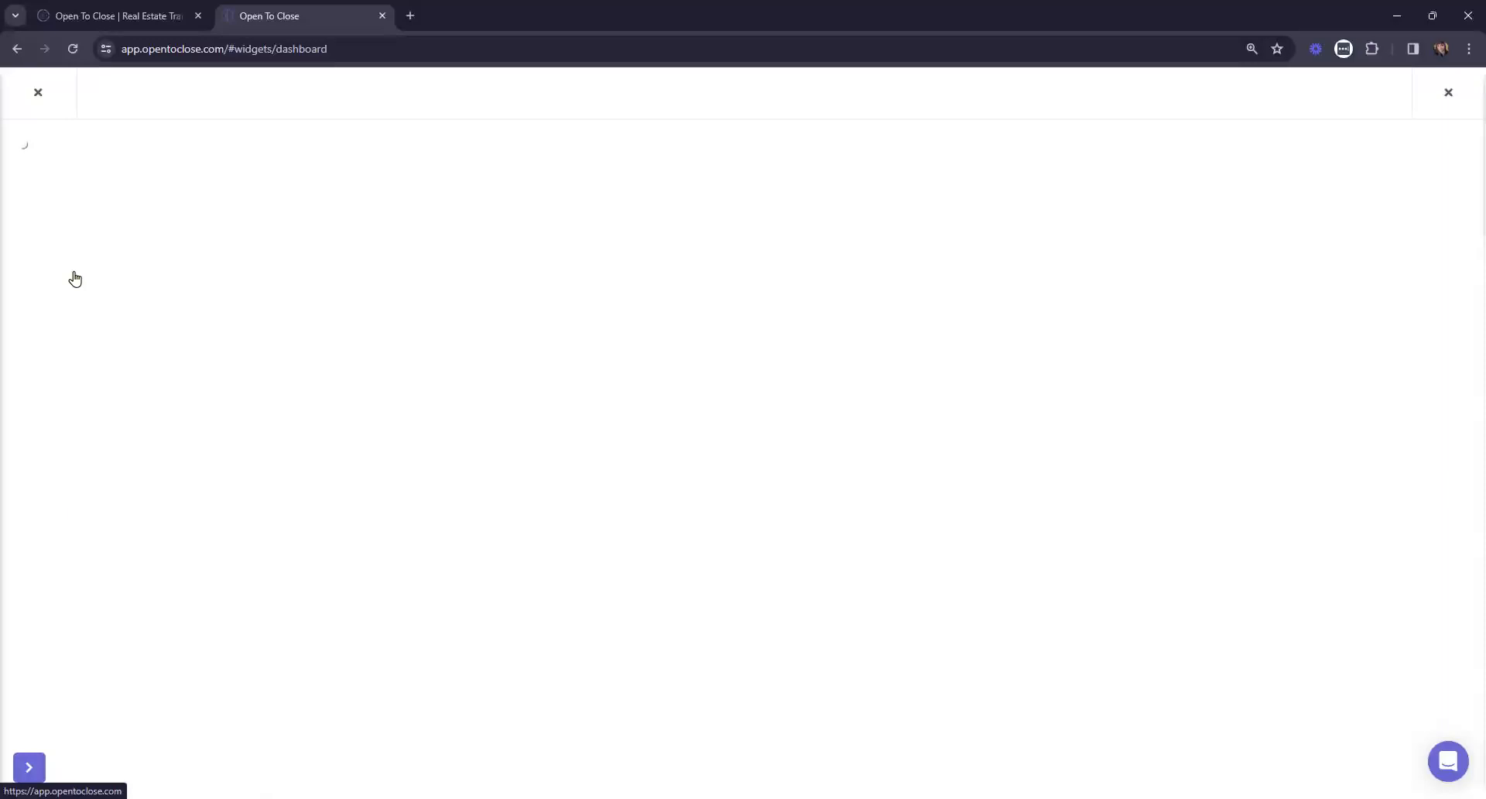
- Open the document templates and look through the list of existing templates
click(73, 272)
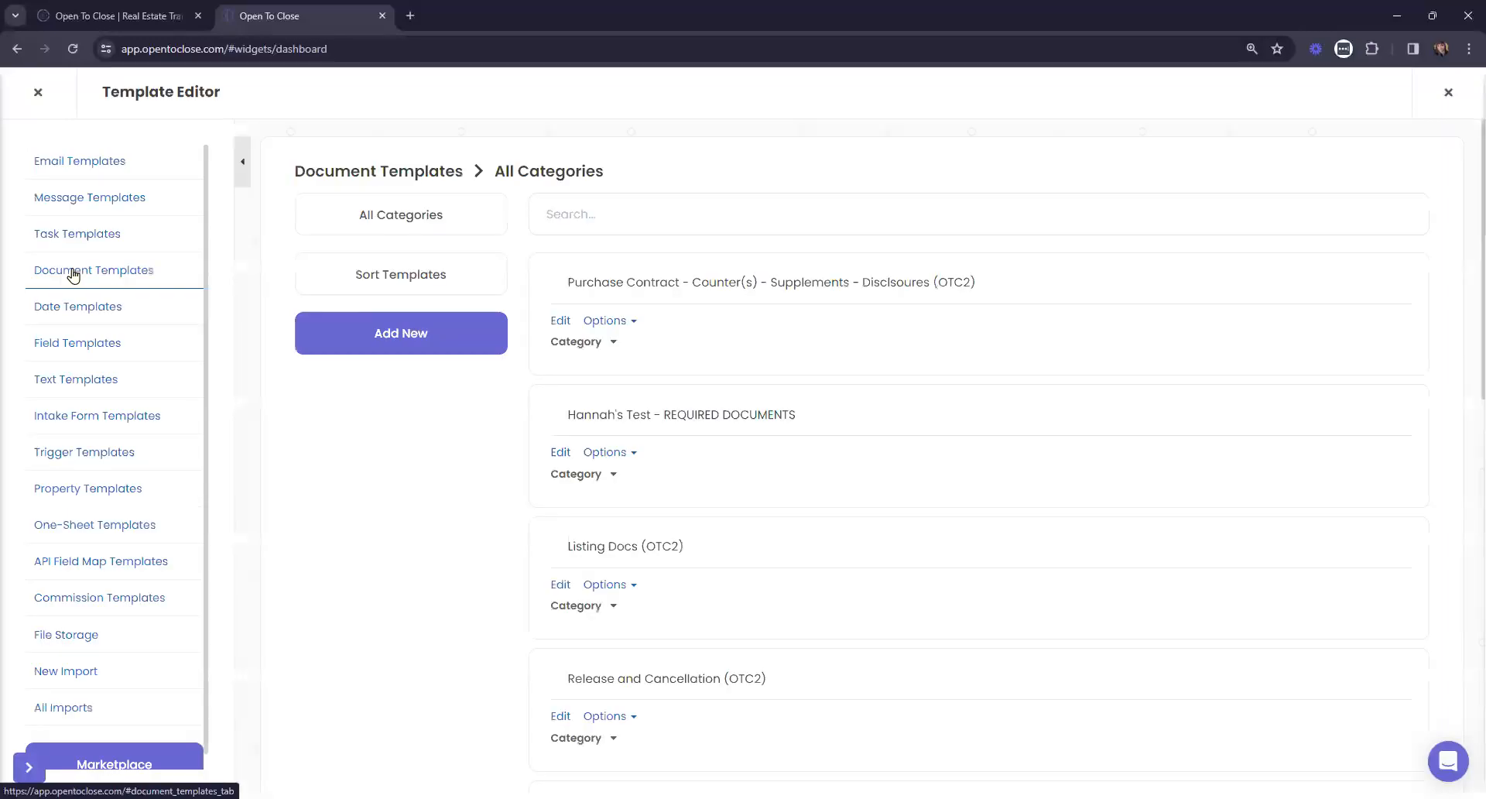
scroll(1159, 383, down, 5)
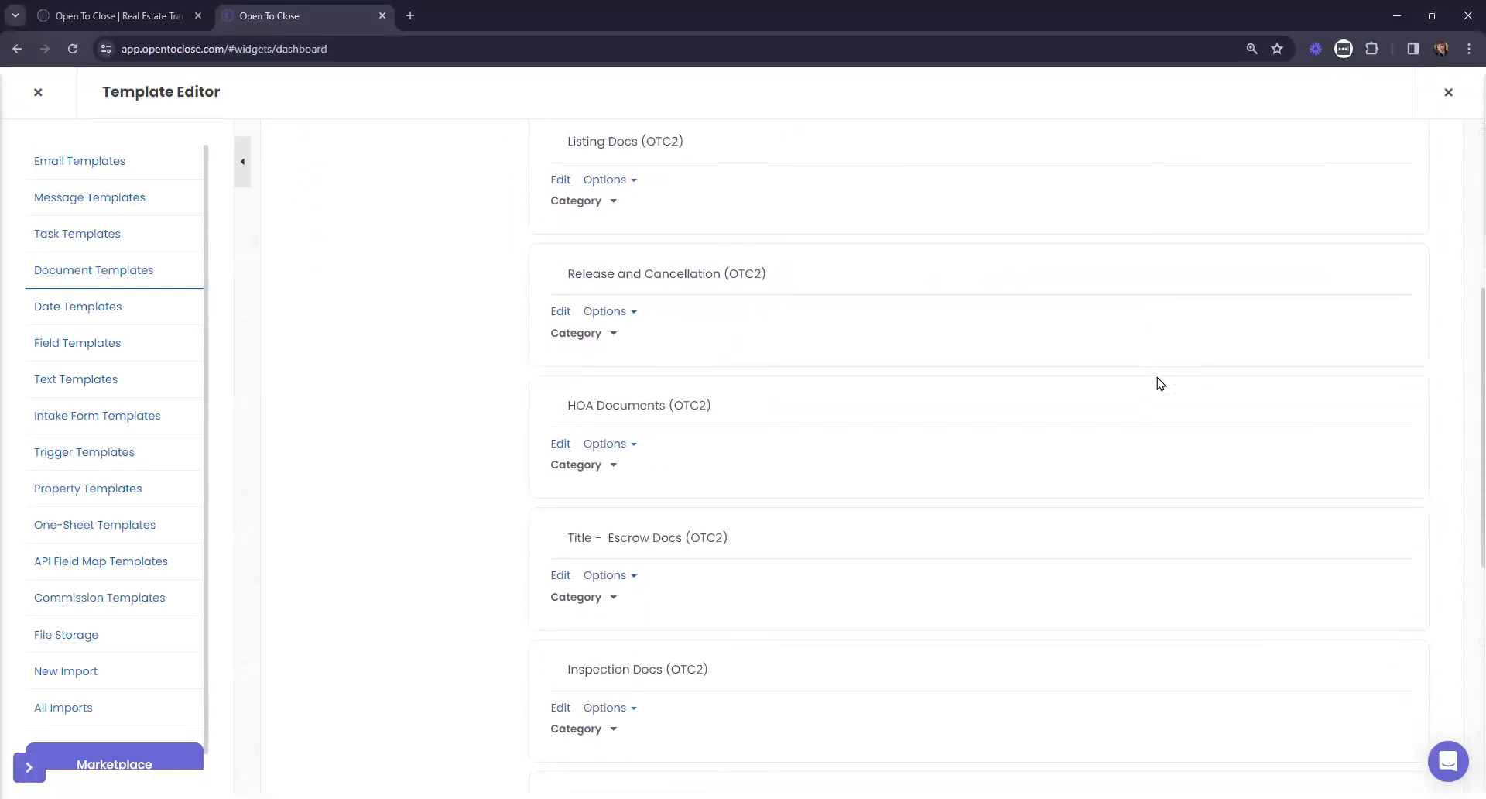
scroll(1159, 383, down, 1)
scroll(1159, 383, down, 3)
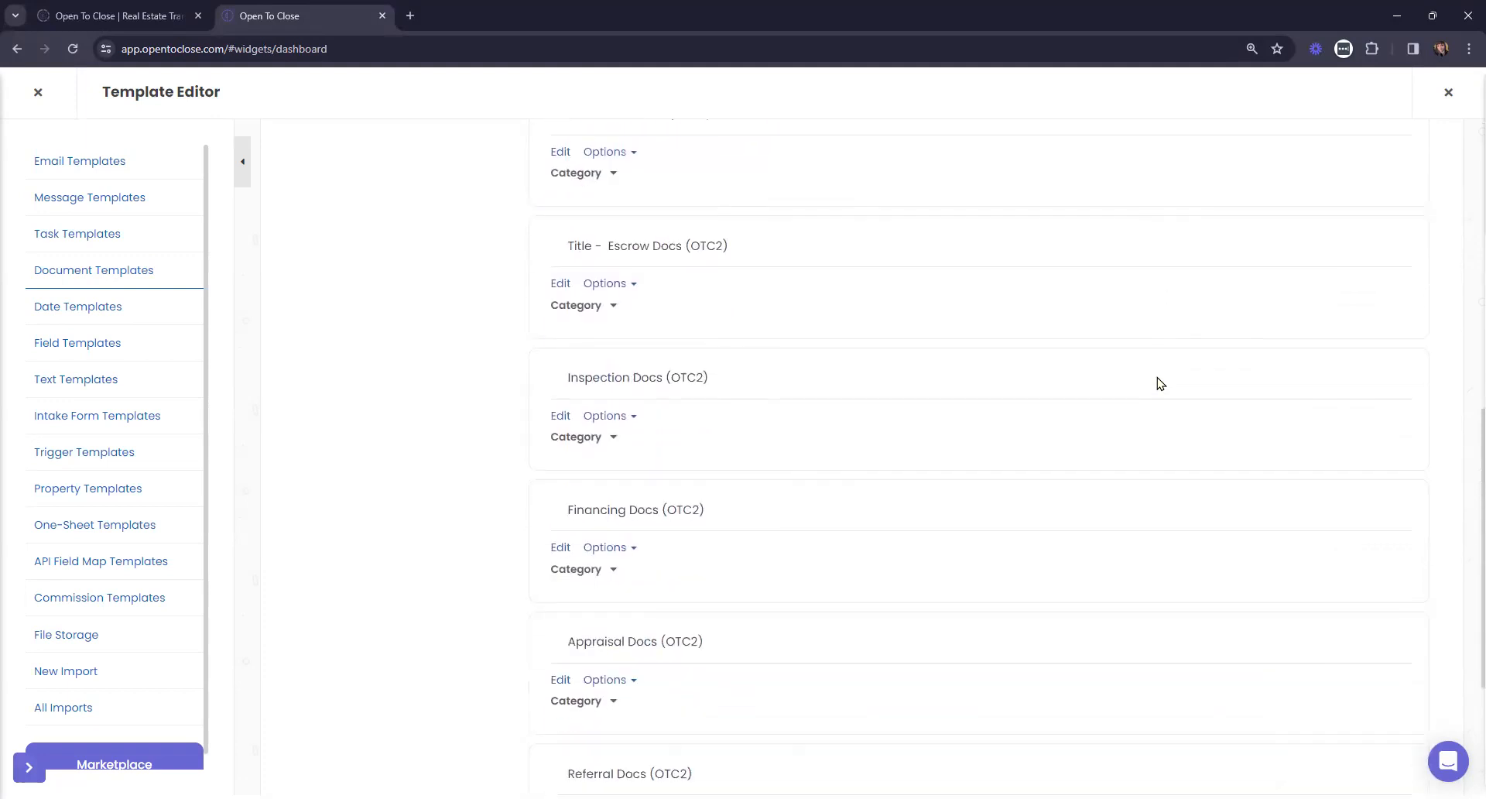
scroll(1157, 376, down, 2)
scroll(1157, 377, down, 2)
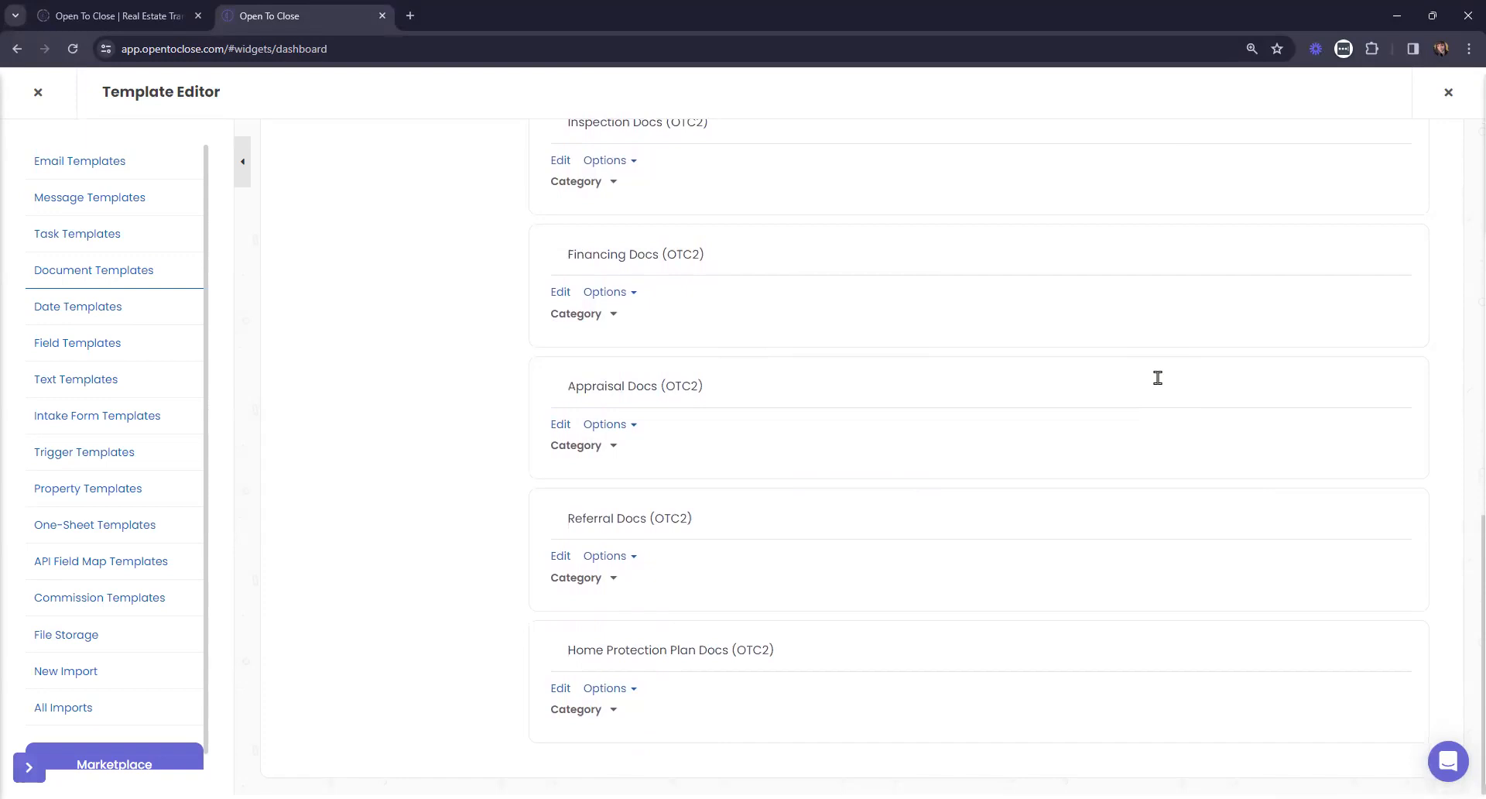
scroll(1158, 378, up, 11)
scroll(1161, 381, up, 2)
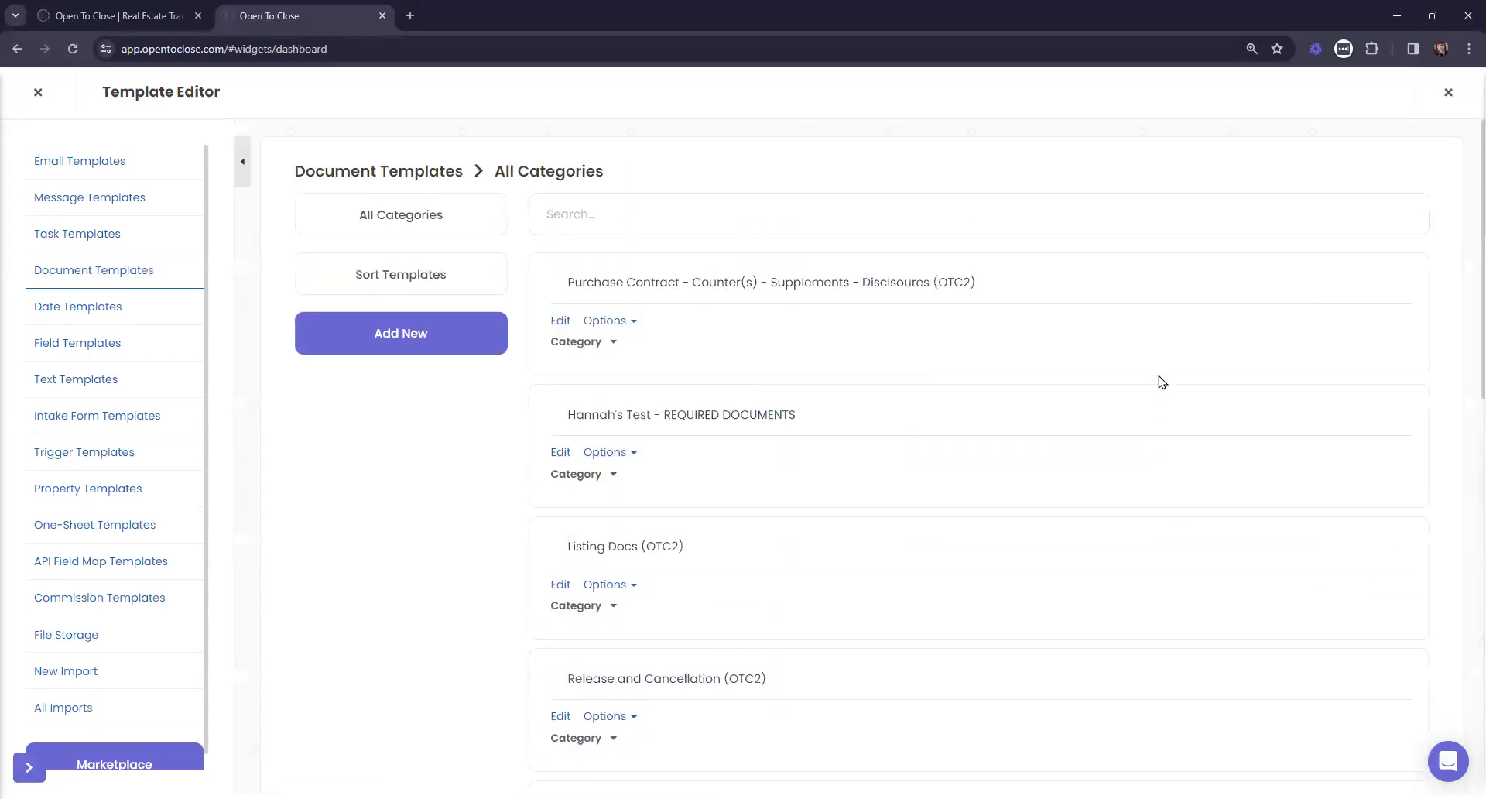
- Create a new document template named with the owner's first name in the possessive followed by "Documents"
click(403, 334)
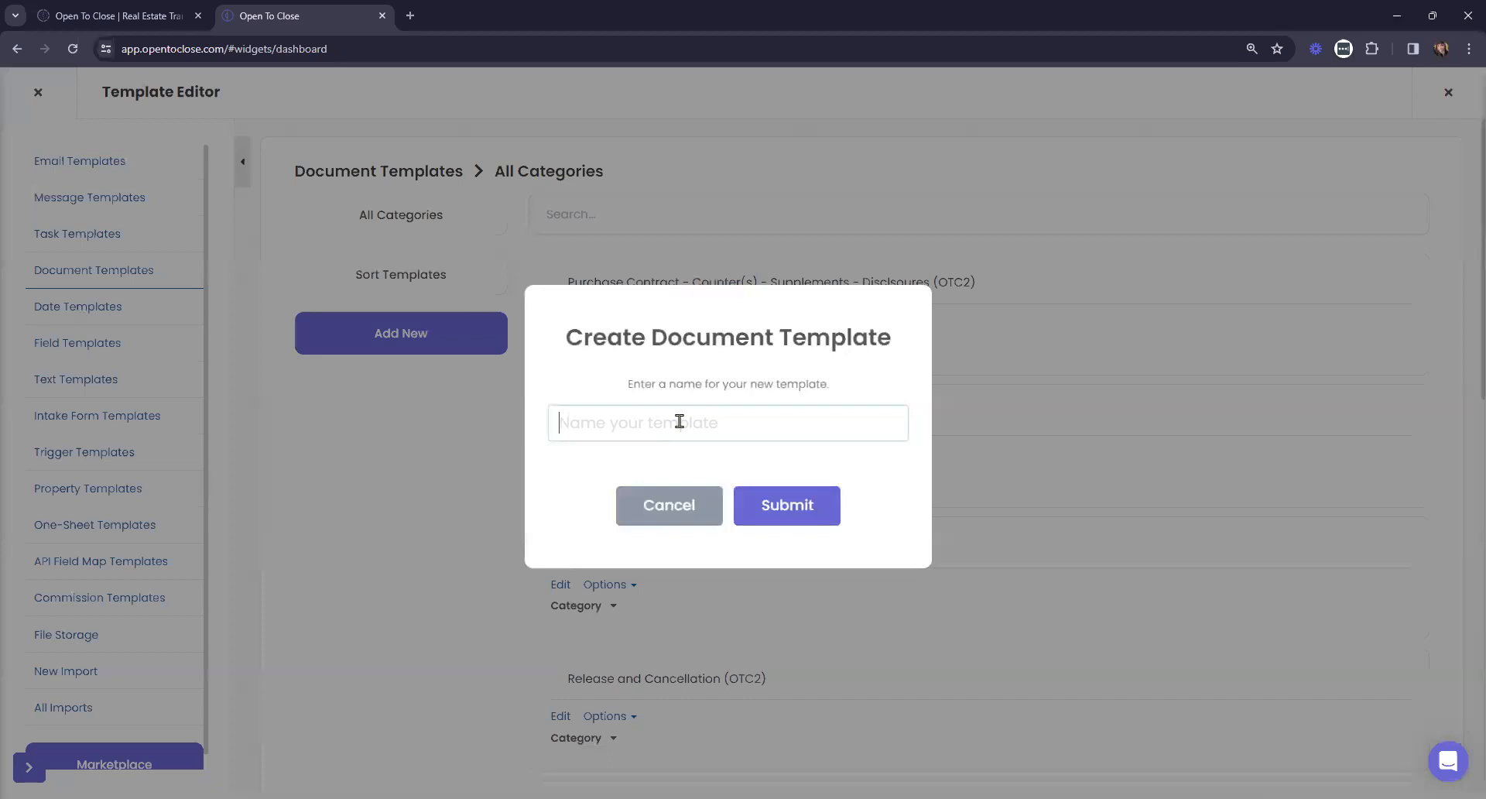
text(Hannah's)
key(BackSpace)
key(BackSpace)
text('s Documents)
click(774, 504)
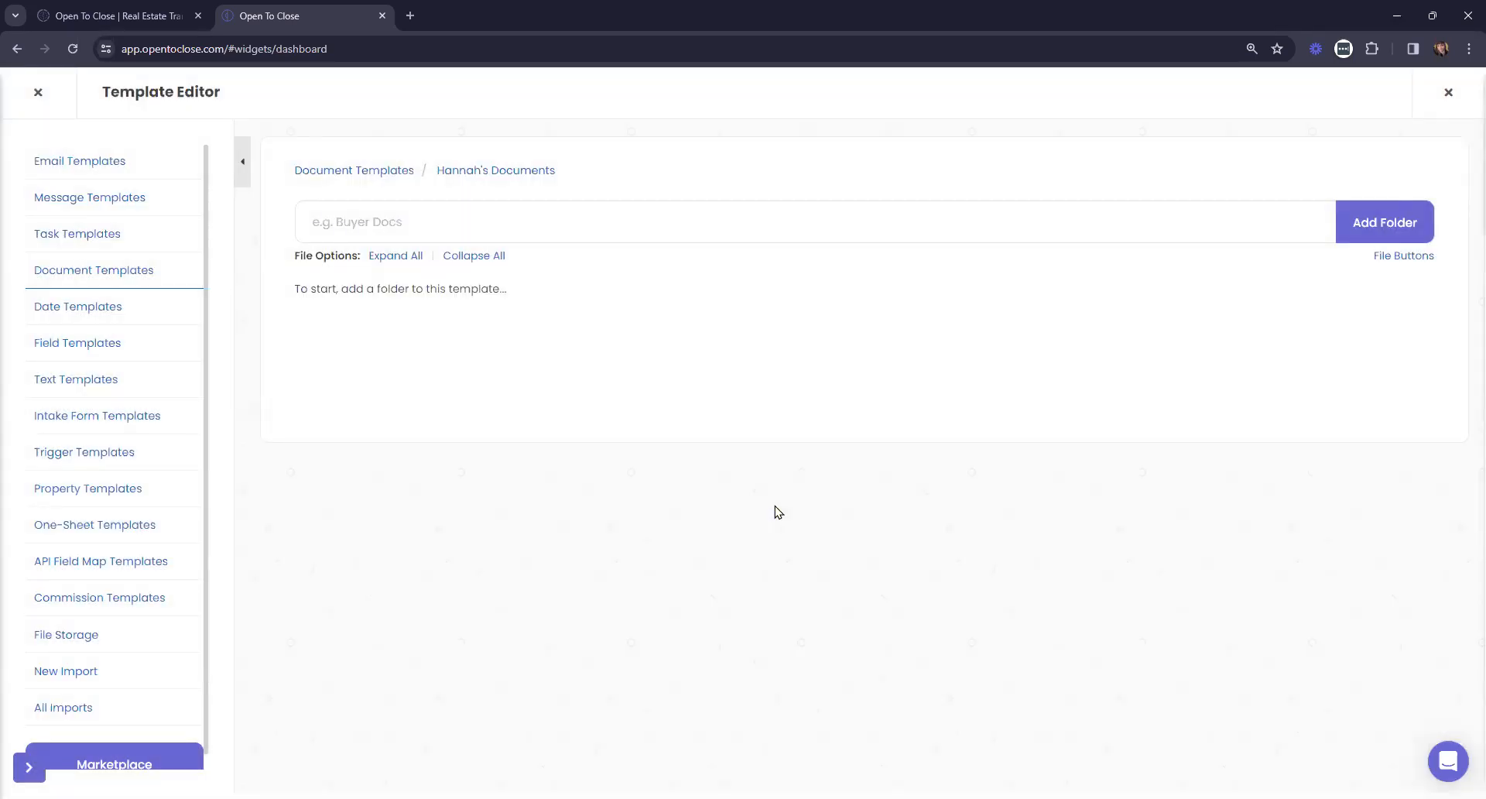
- Add a folder named "Contract Folder" to the new document template
click(358, 219)
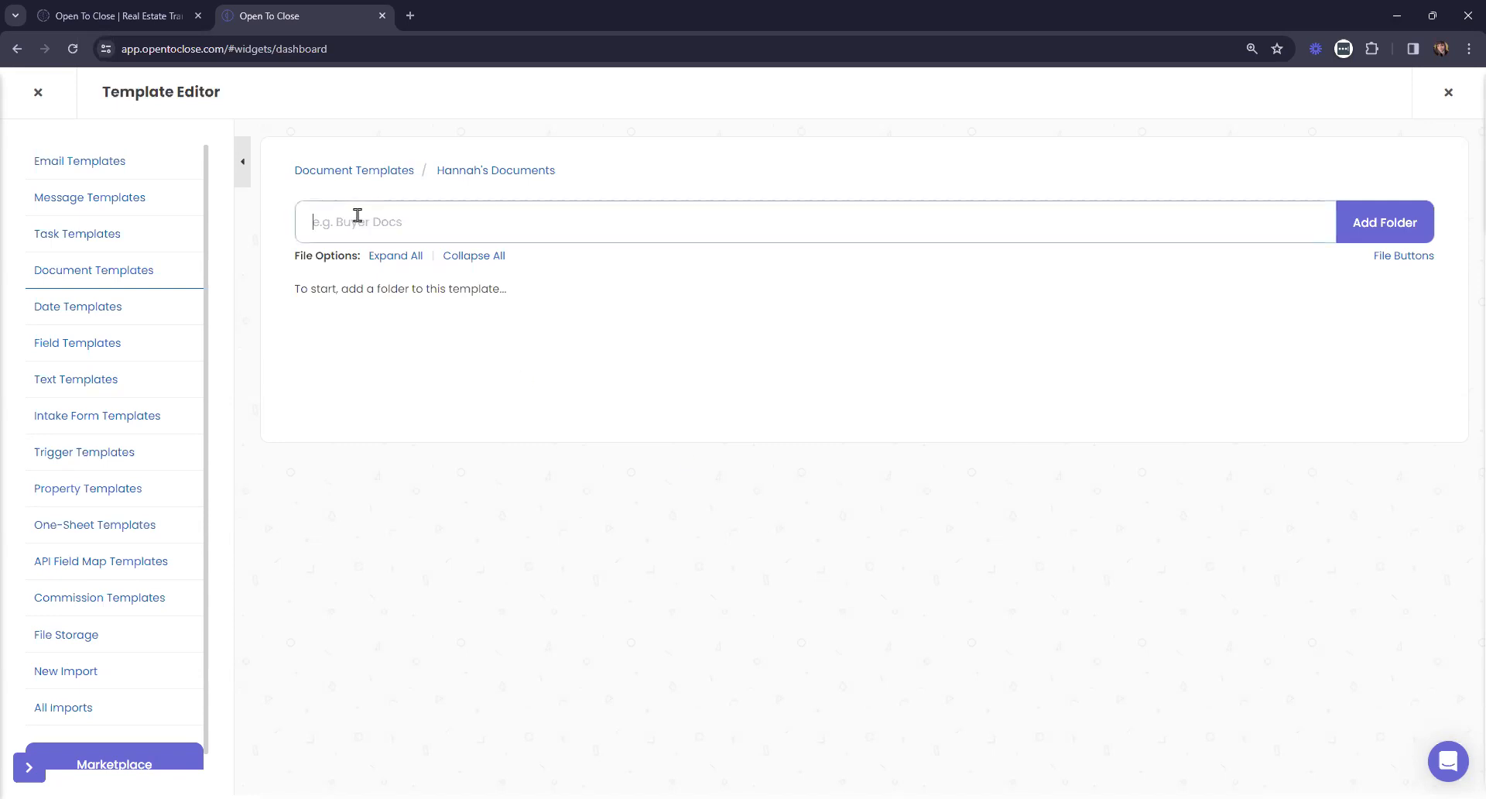
text(Contract Folder)
click(1371, 236)
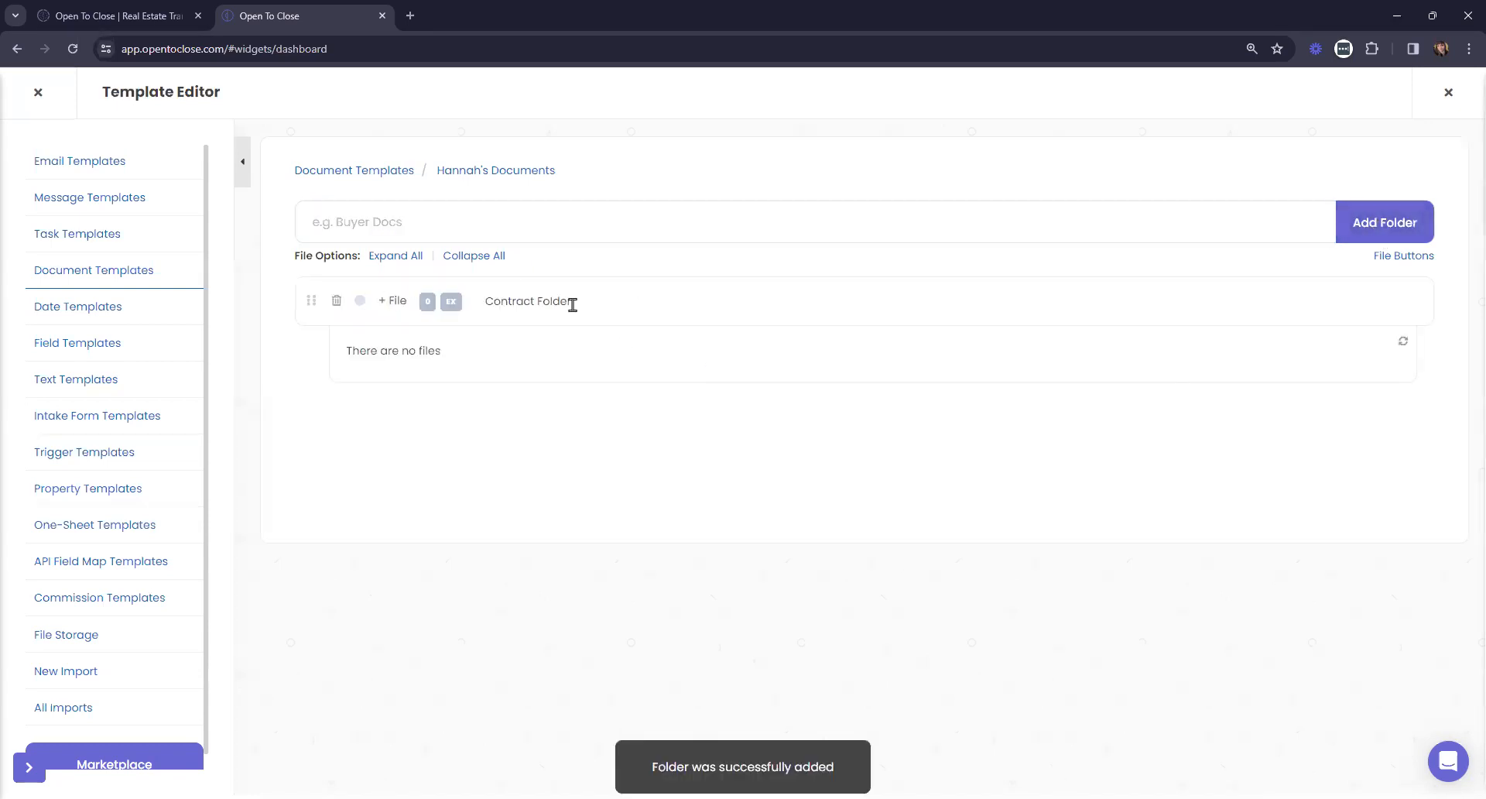
- Add three file placeholders named "A", "b" and "c" to the Contract Folder
click(385, 302)
click(445, 346)
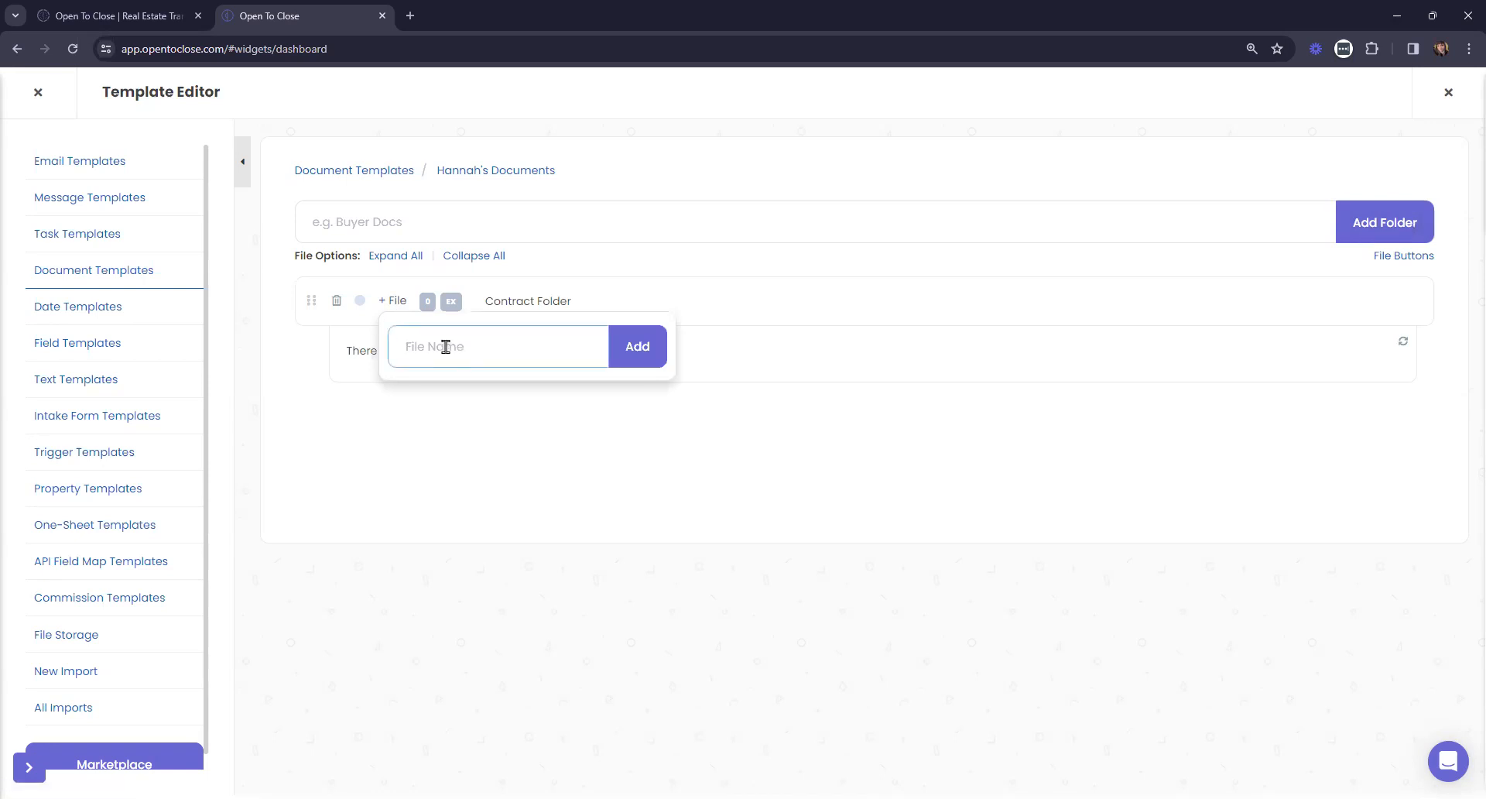
text(A)
key(Return)
click(396, 306)
click(462, 346)
text(b)
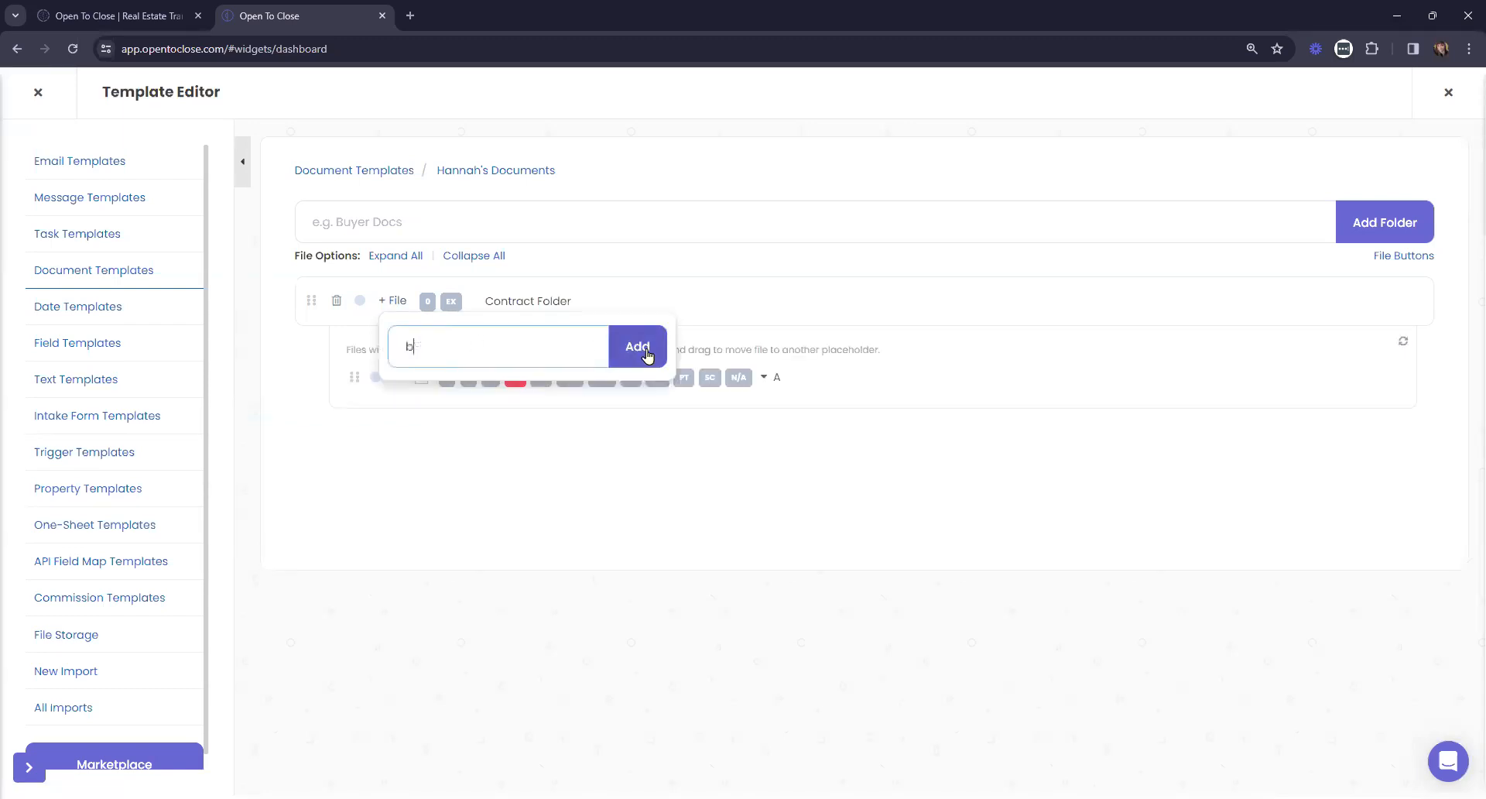
click(647, 352)
click(397, 305)
click(414, 343)
text(c)
click(610, 345)
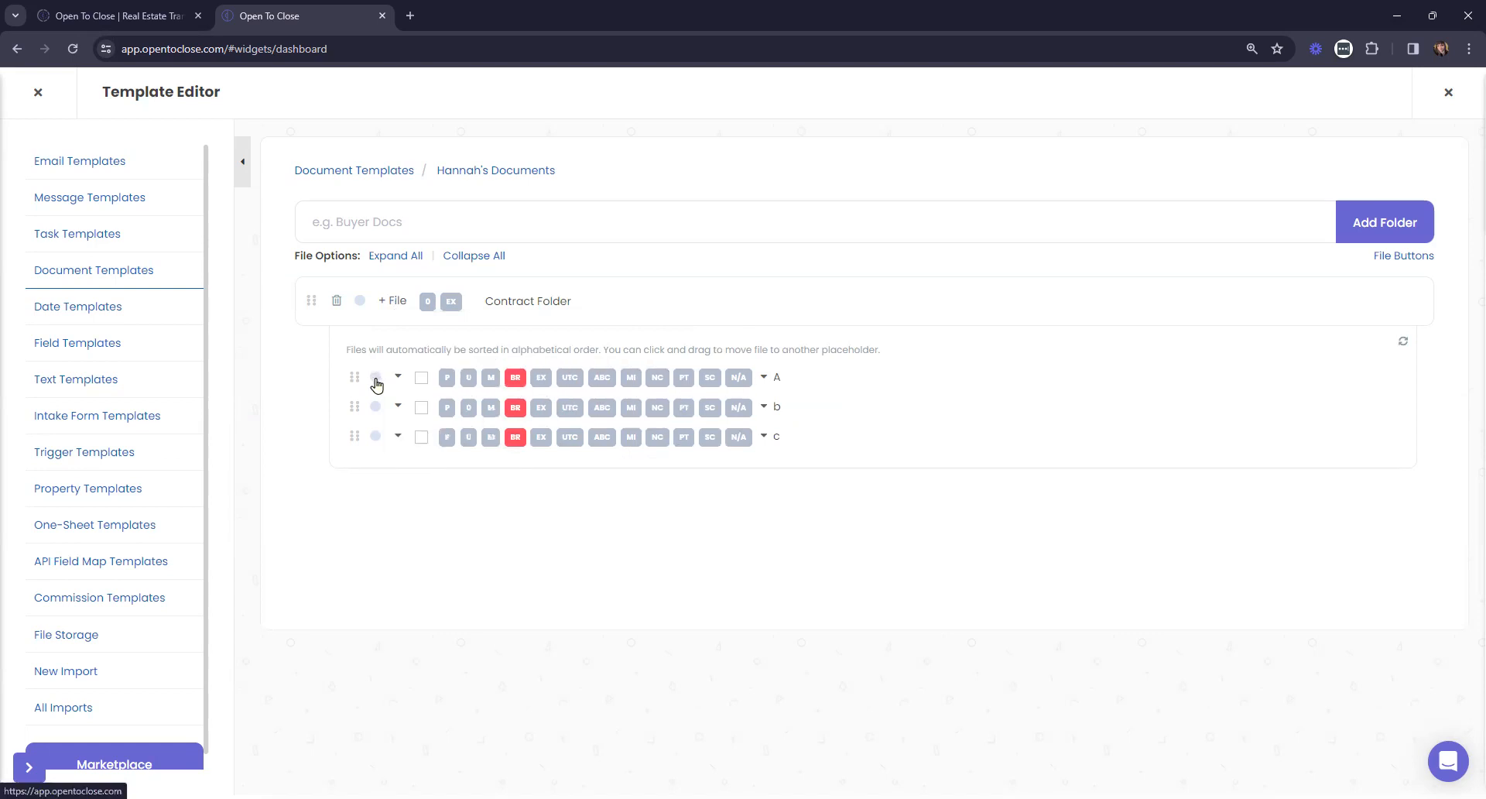
- Examine the color choices for file A, and show and hide its notes field
click(376, 378)
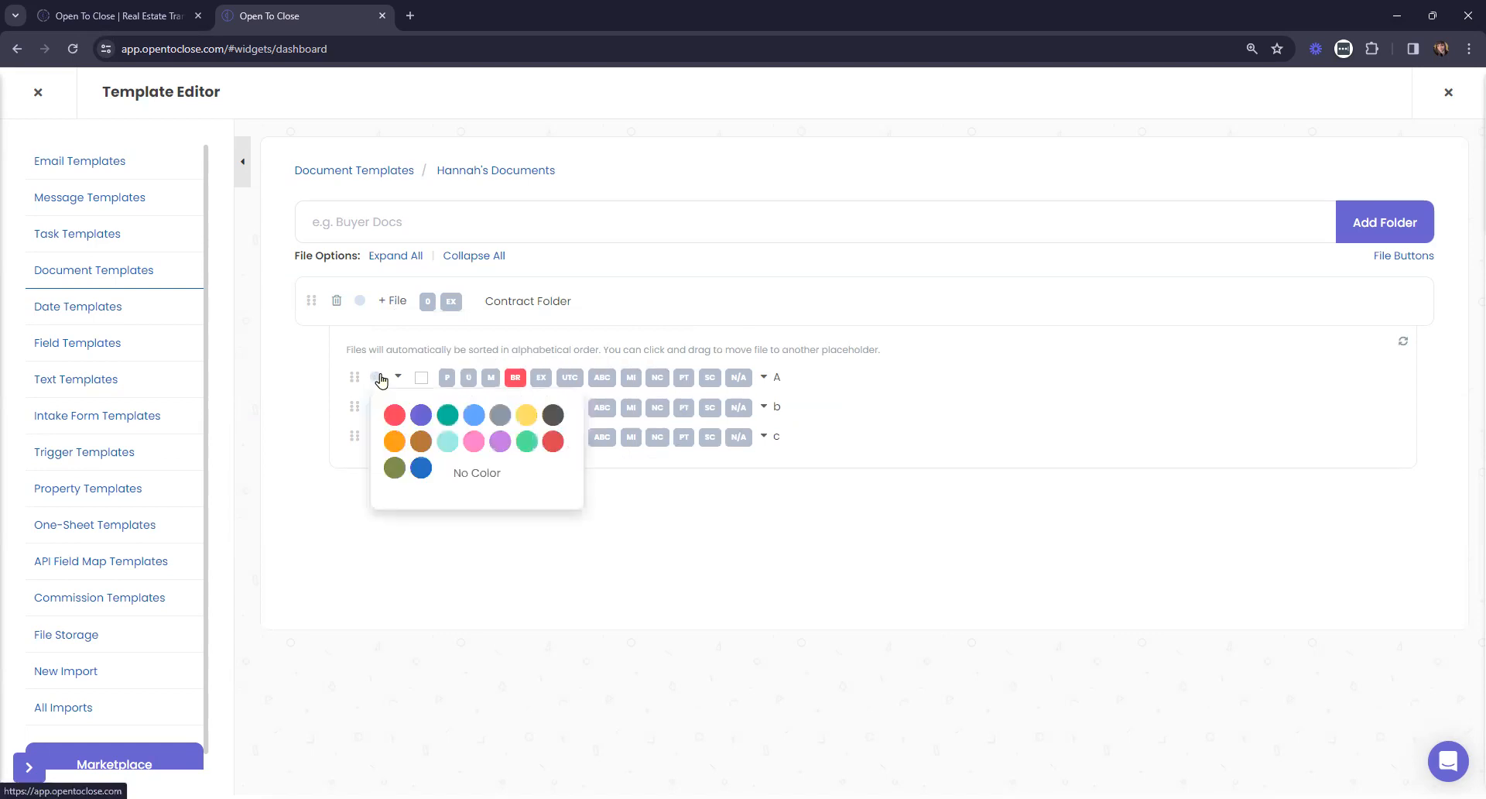
click(376, 379)
click(398, 376)
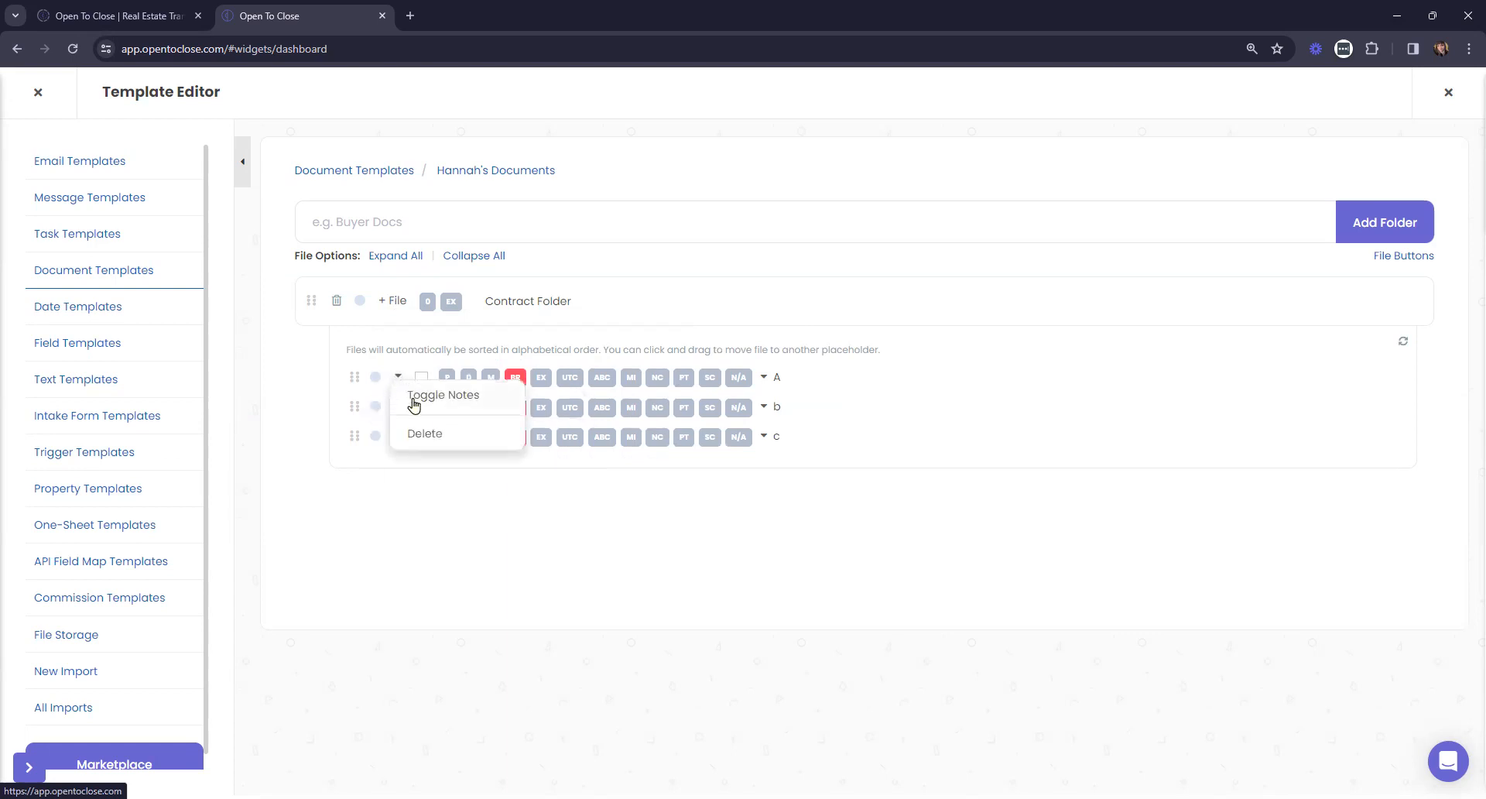
click(413, 397)
click(398, 378)
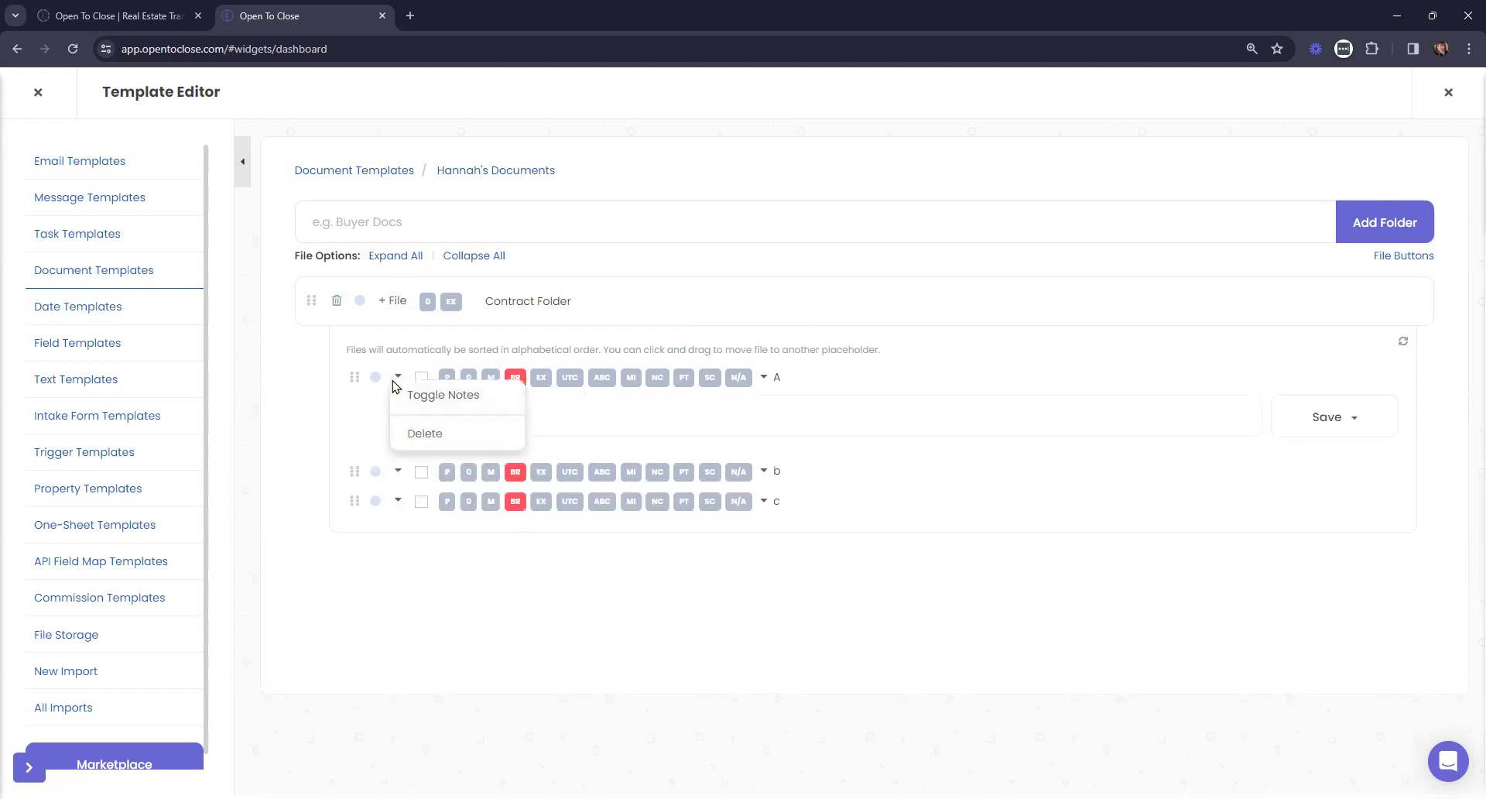
click(398, 378)
click(396, 378)
click(407, 397)
- Select files A, b and c to examine the bulk file actions, and clear the selection
click(421, 378)
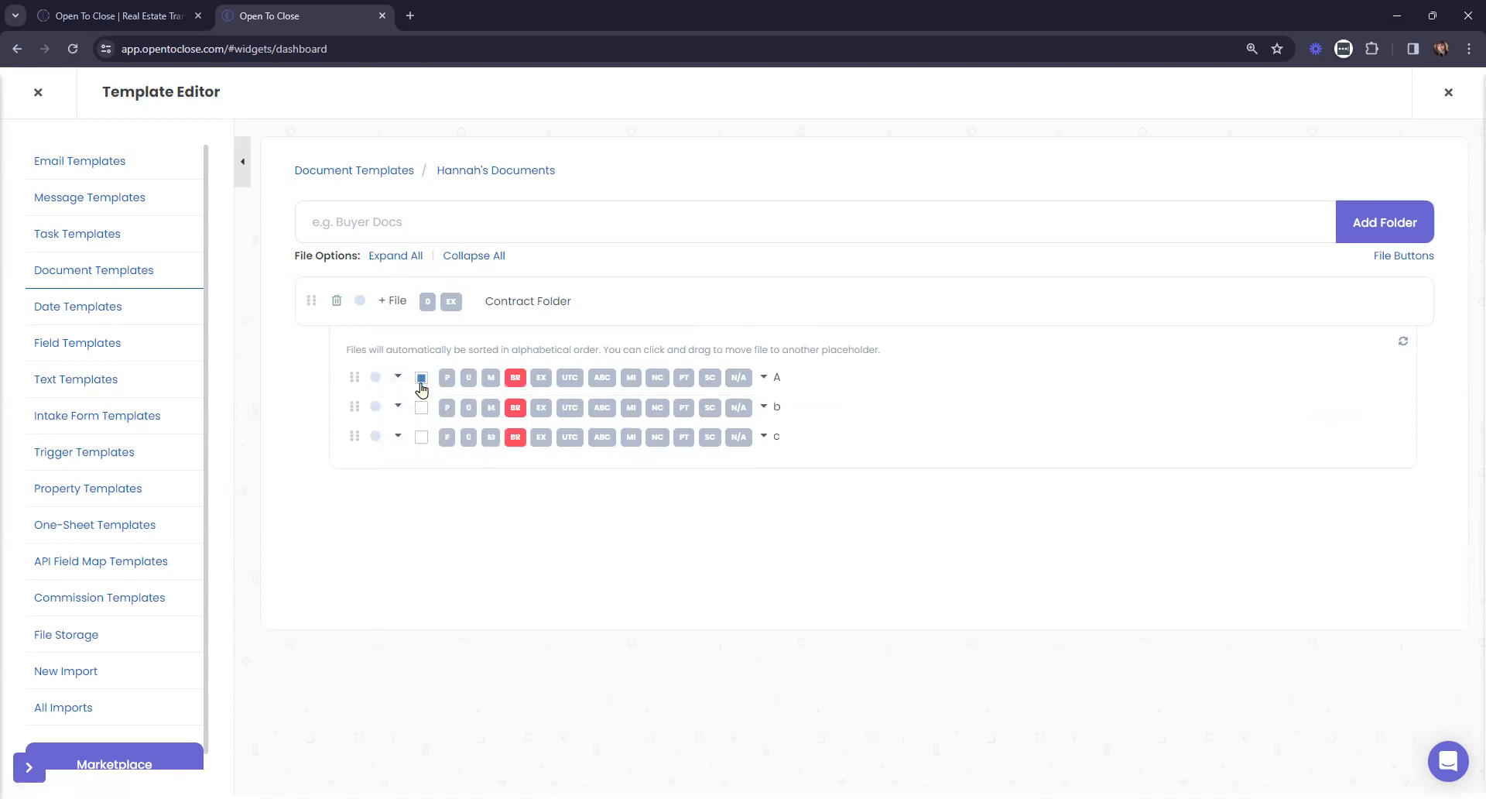
click(422, 408)
click(422, 437)
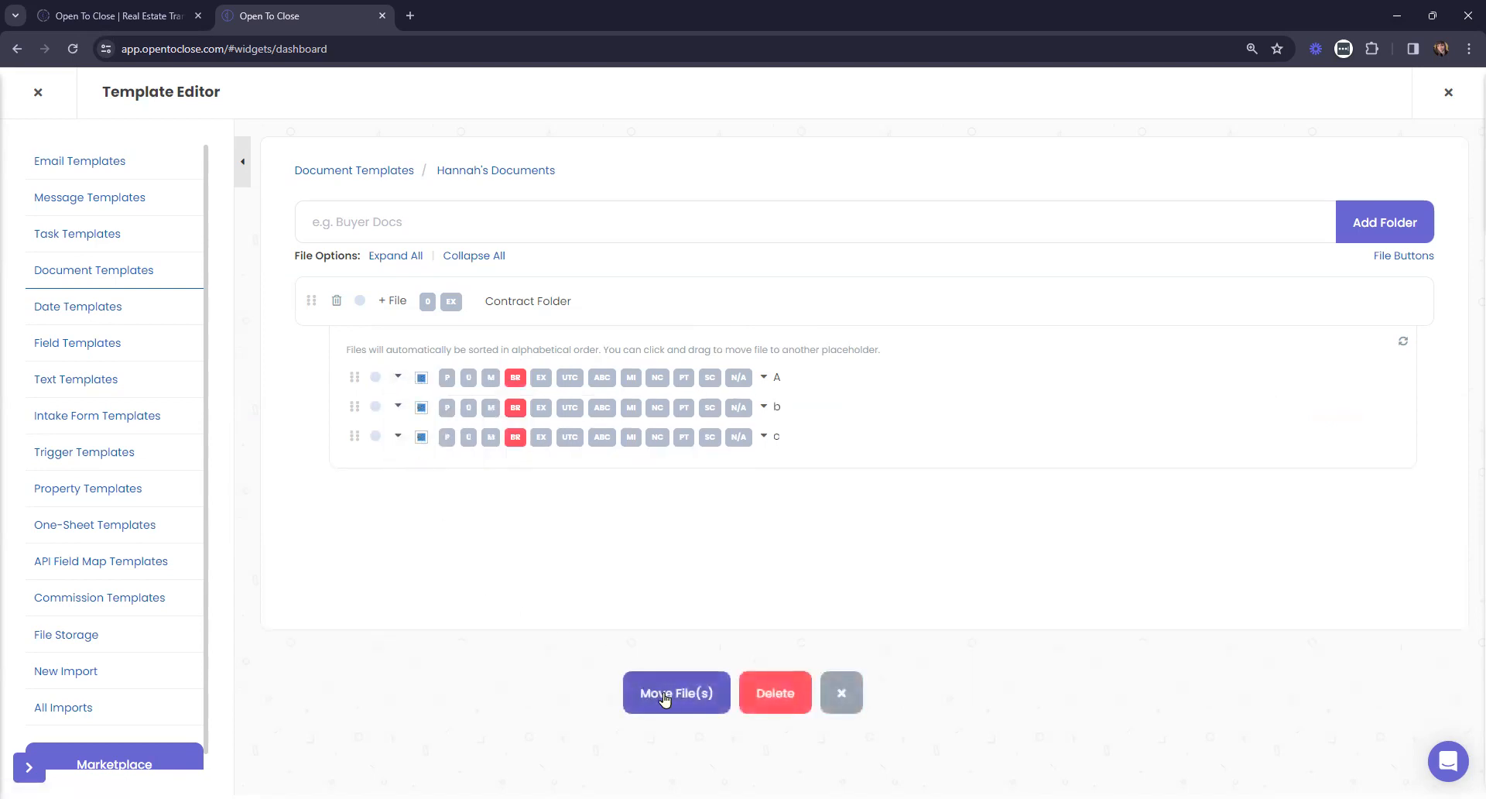
click(841, 693)
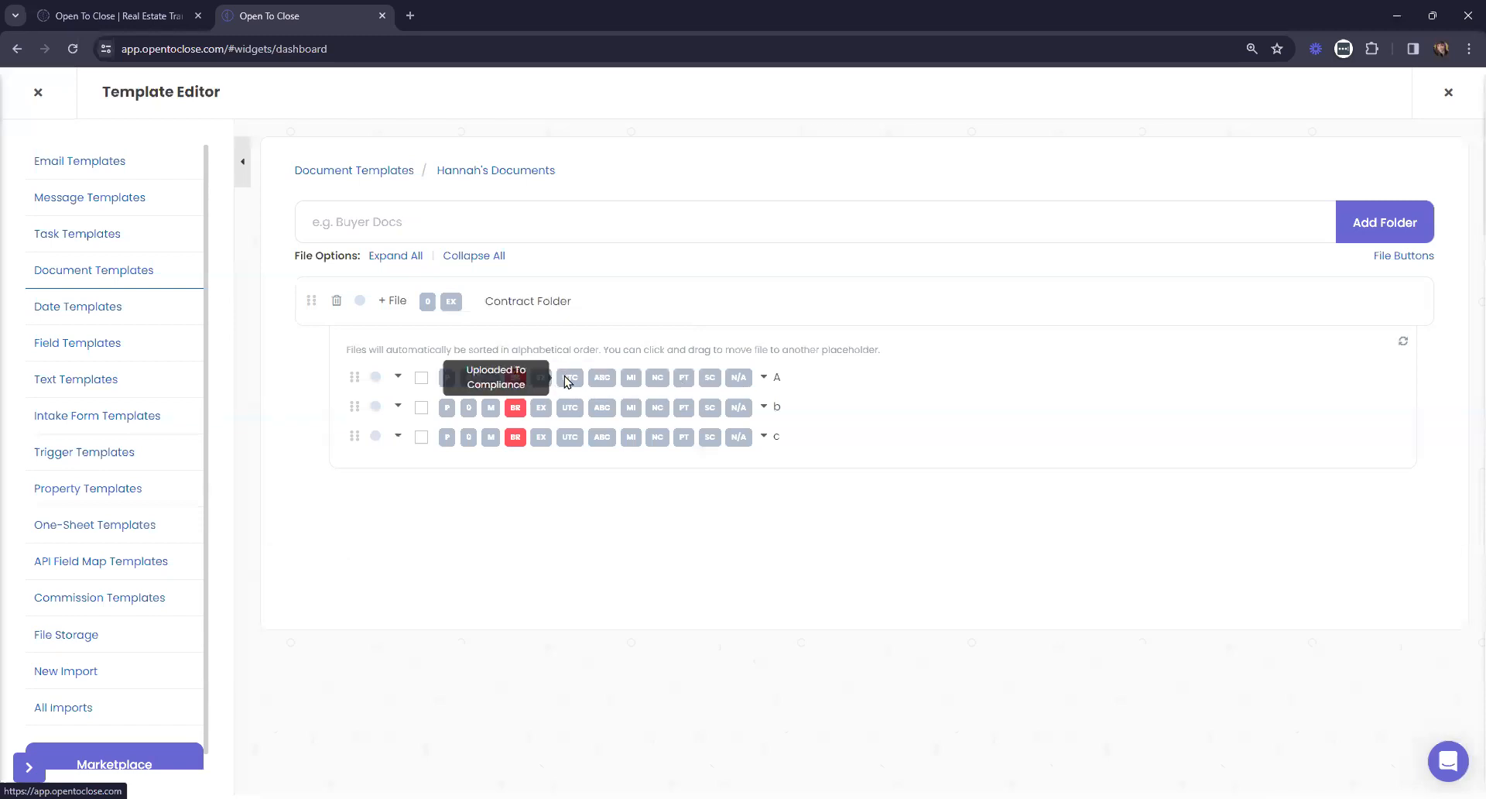
- Assign the file role Addendum #1 bs to file A and Purchase Contract bs to file b
click(764, 379)
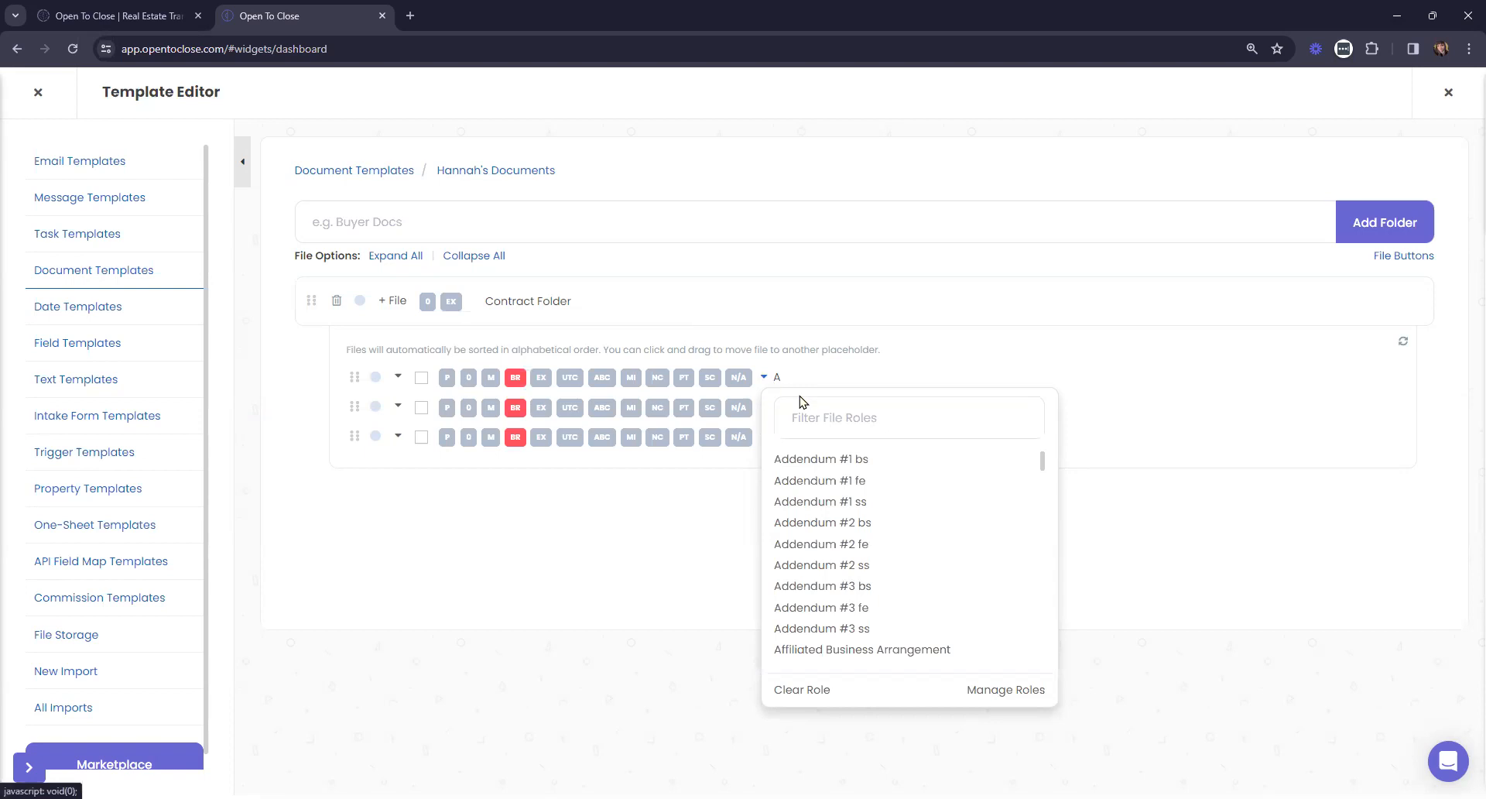
click(837, 458)
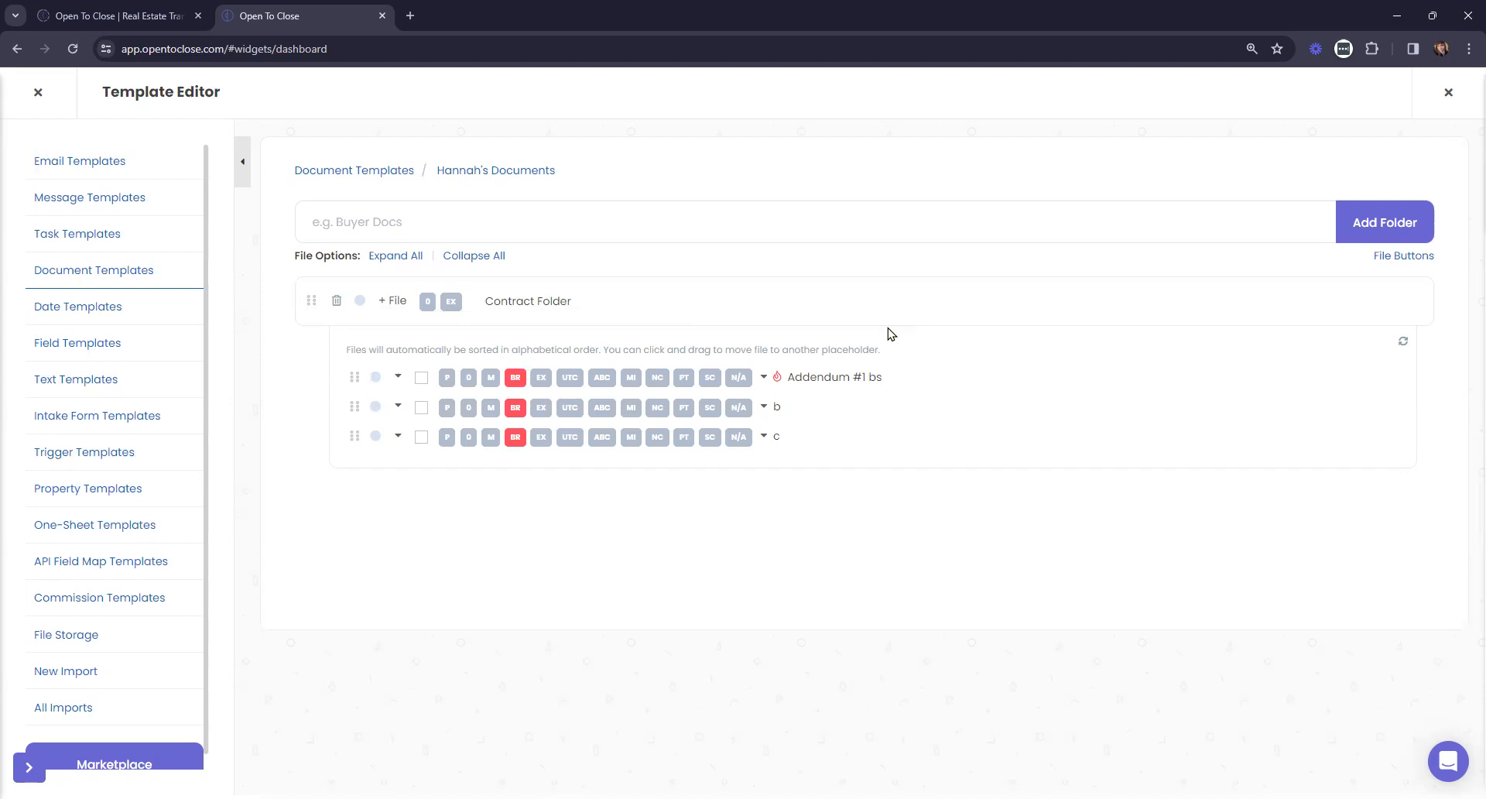
click(764, 407)
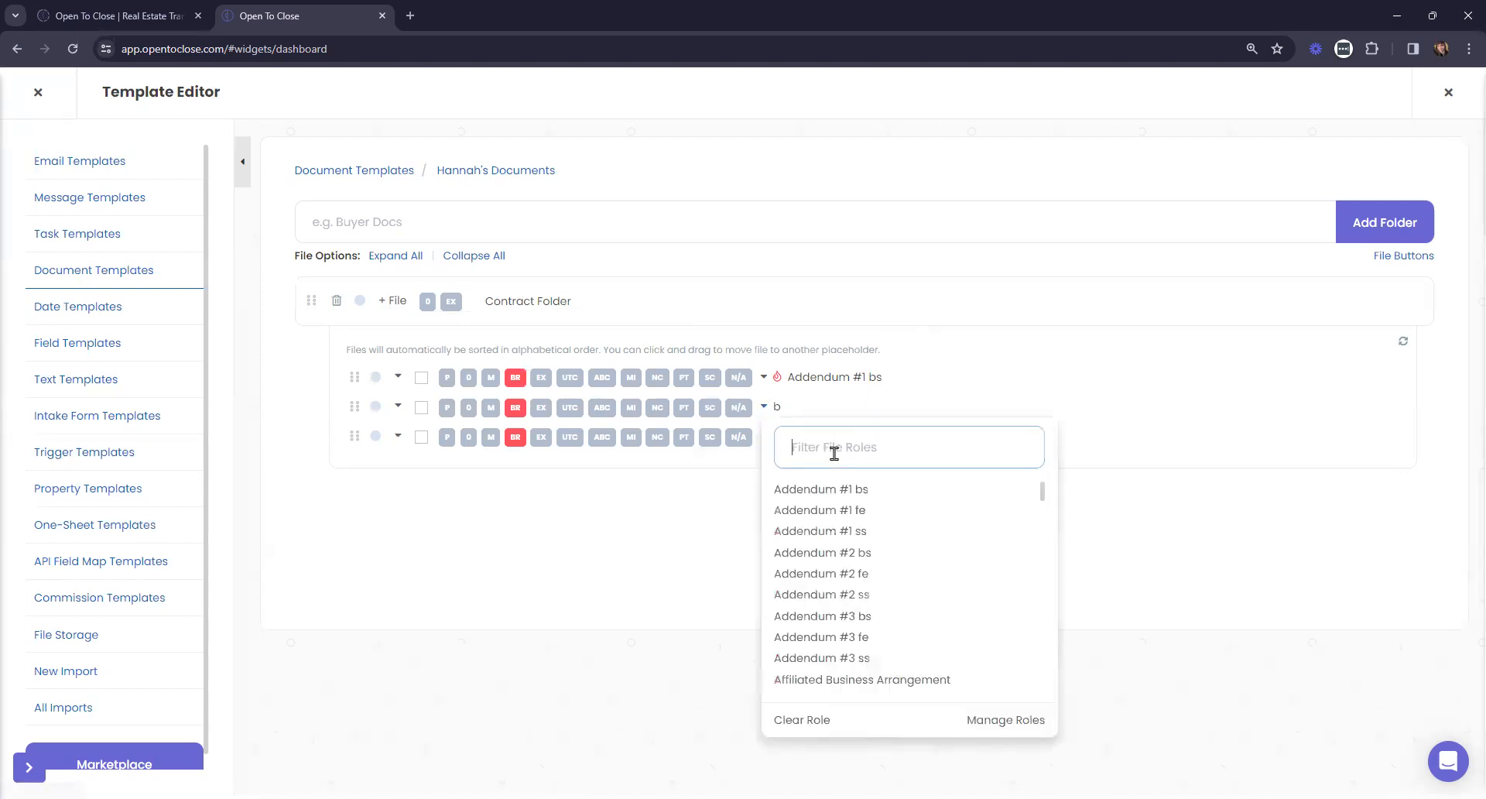
text(purch)
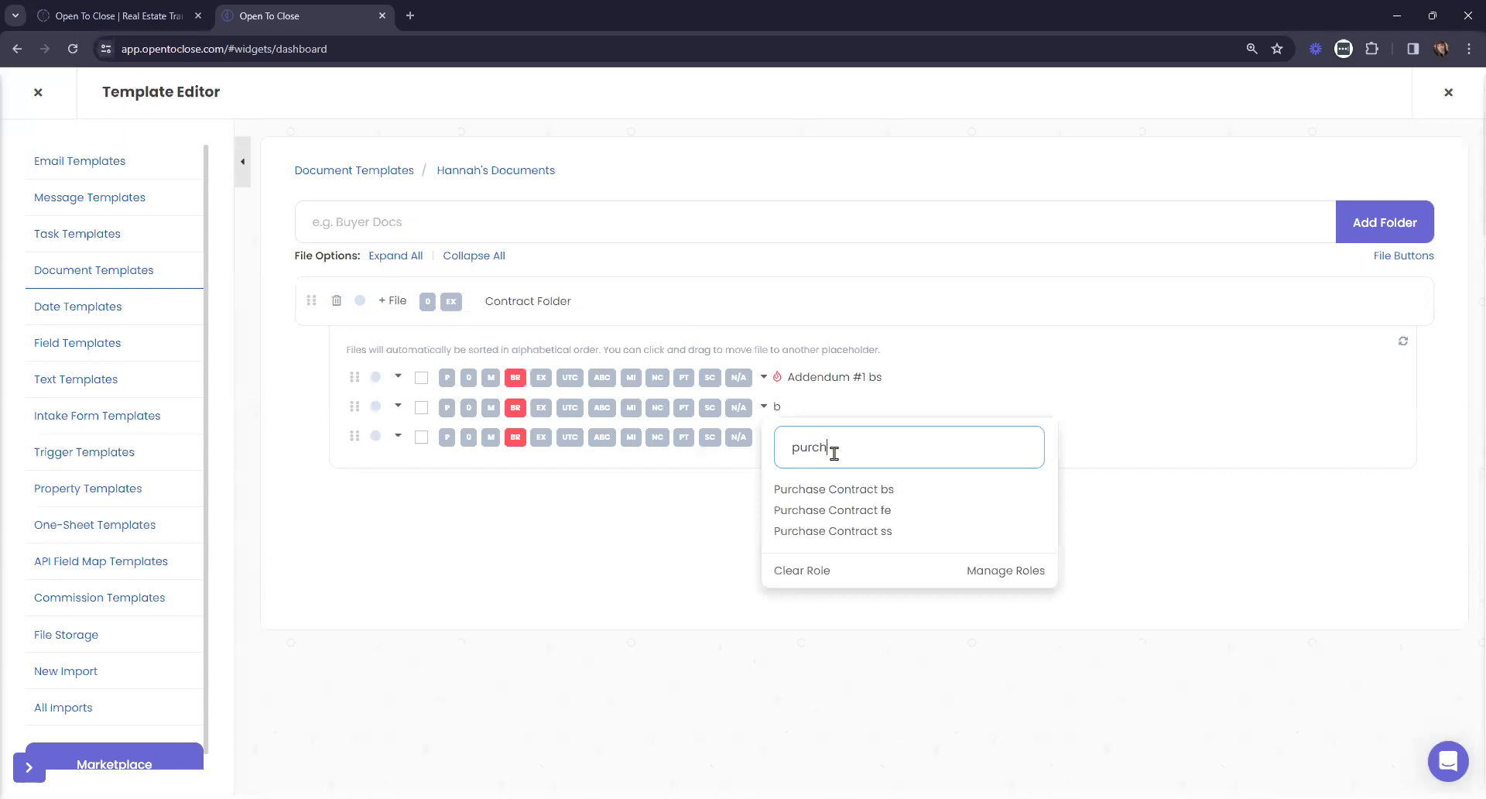
click(873, 489)
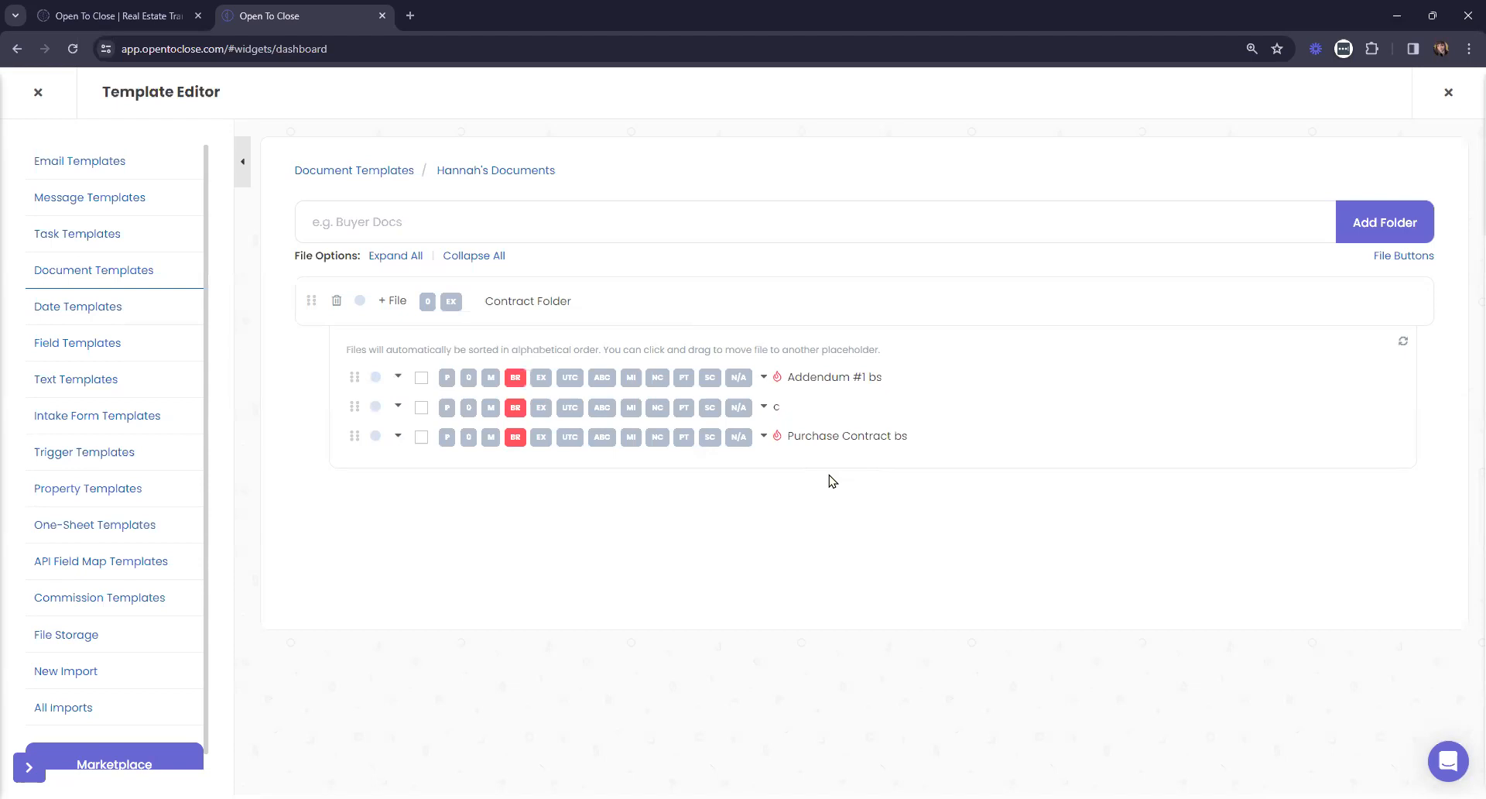
- Assign the file role Seller Disclosure bs to file c
click(764, 408)
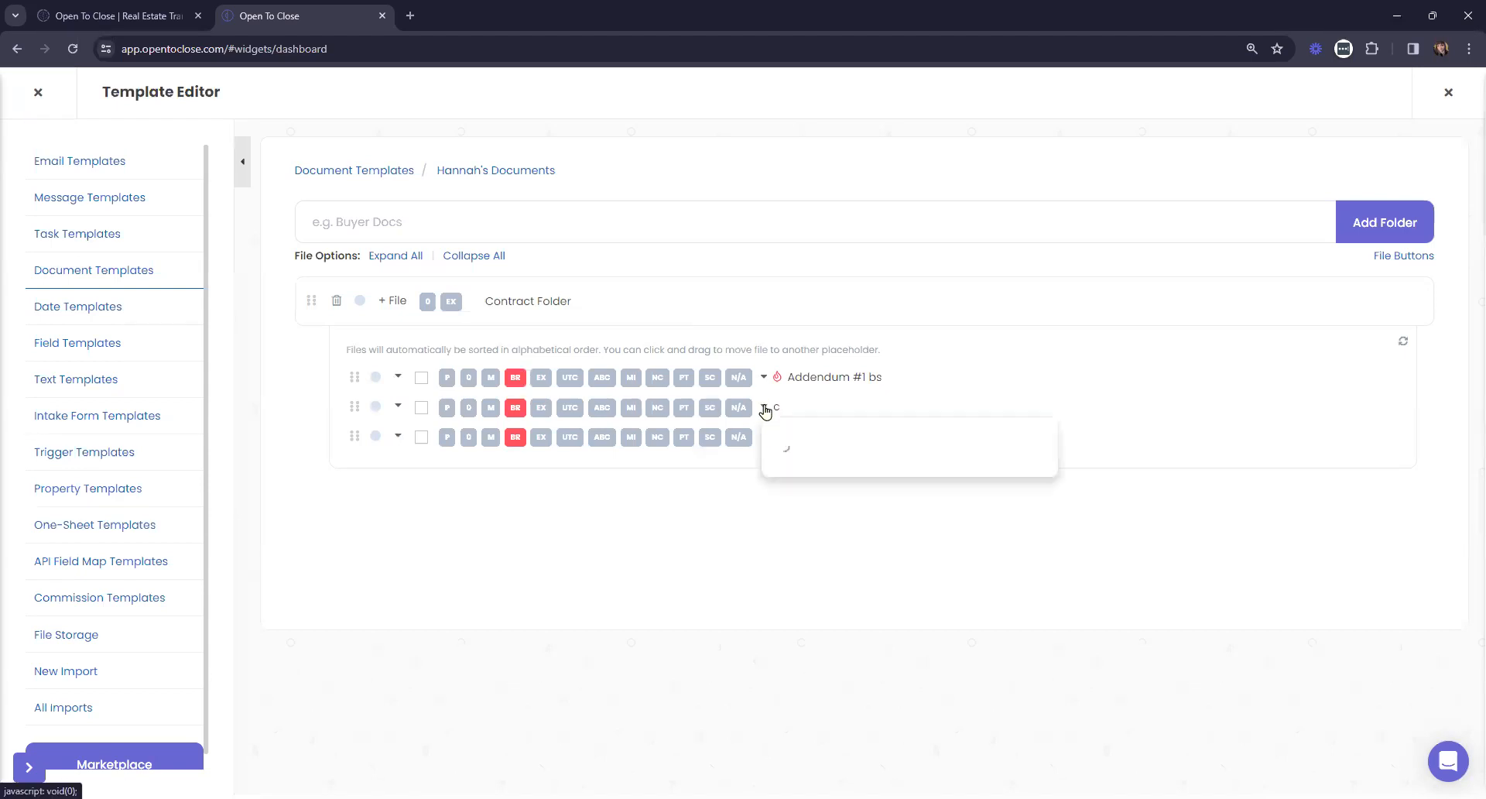
text(disclo)
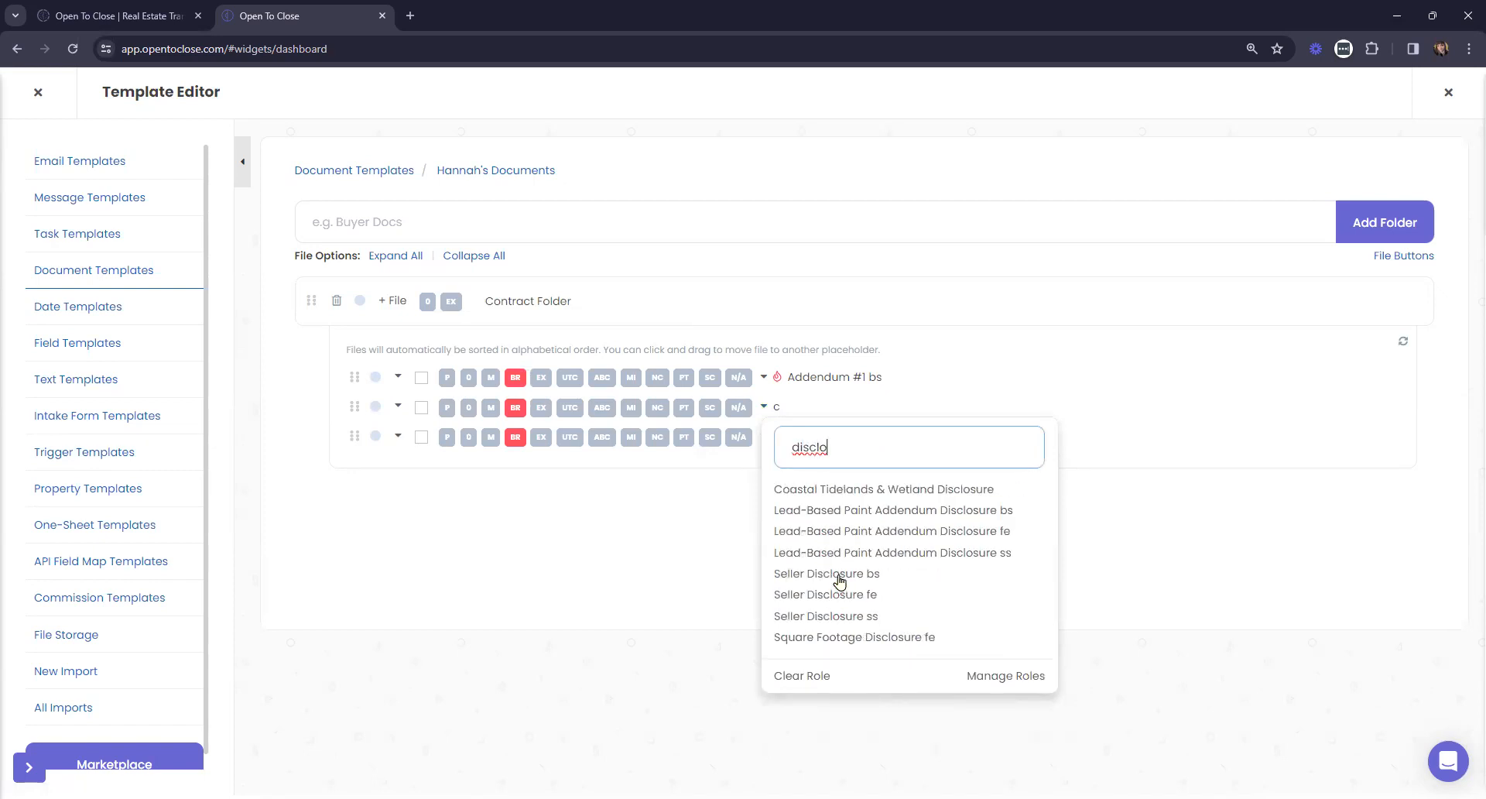
click(839, 580)
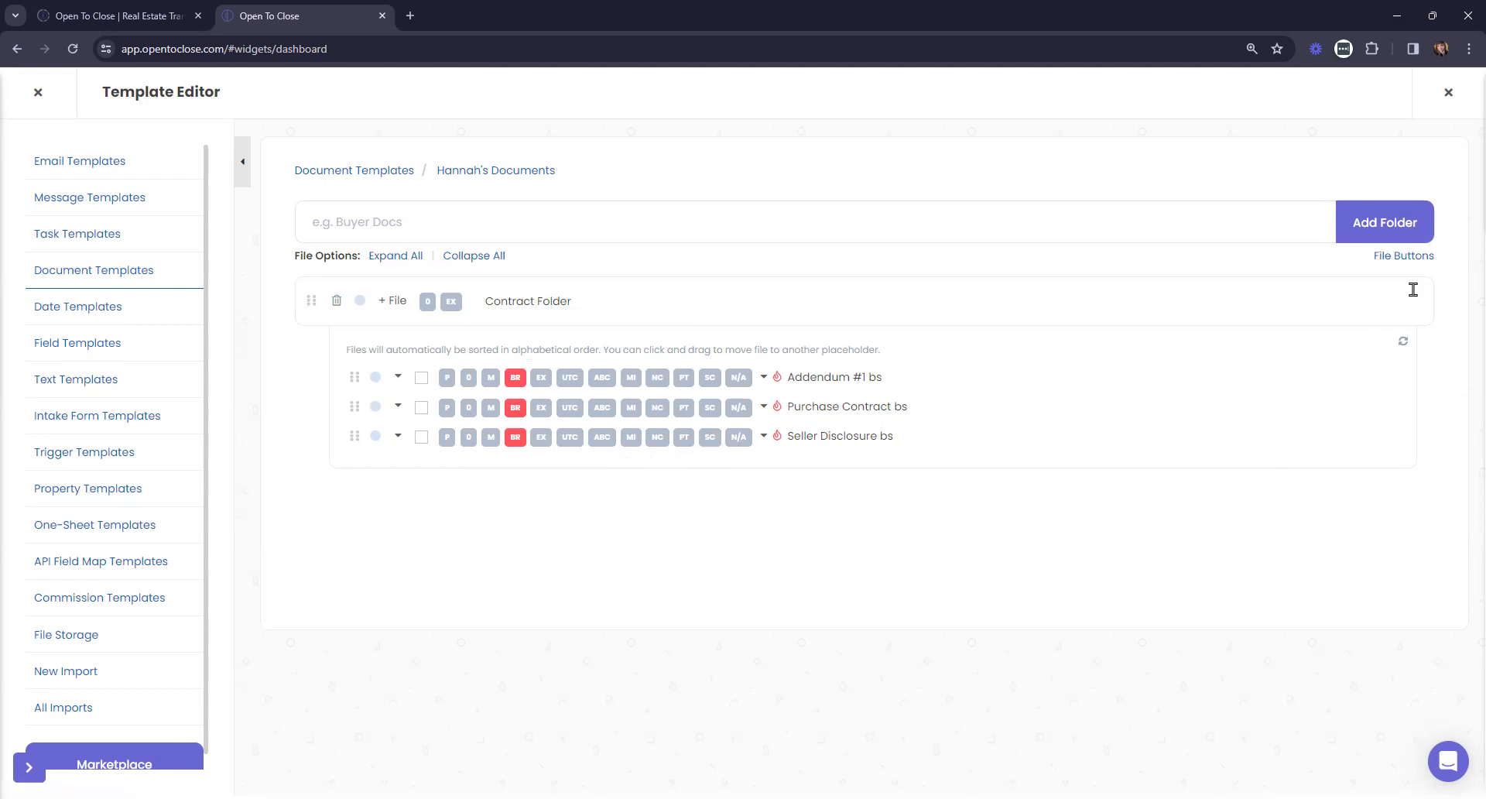
- In the file button settings, try red for the MI button under Fully Executed "On" and restore its gray color
click(1402, 255)
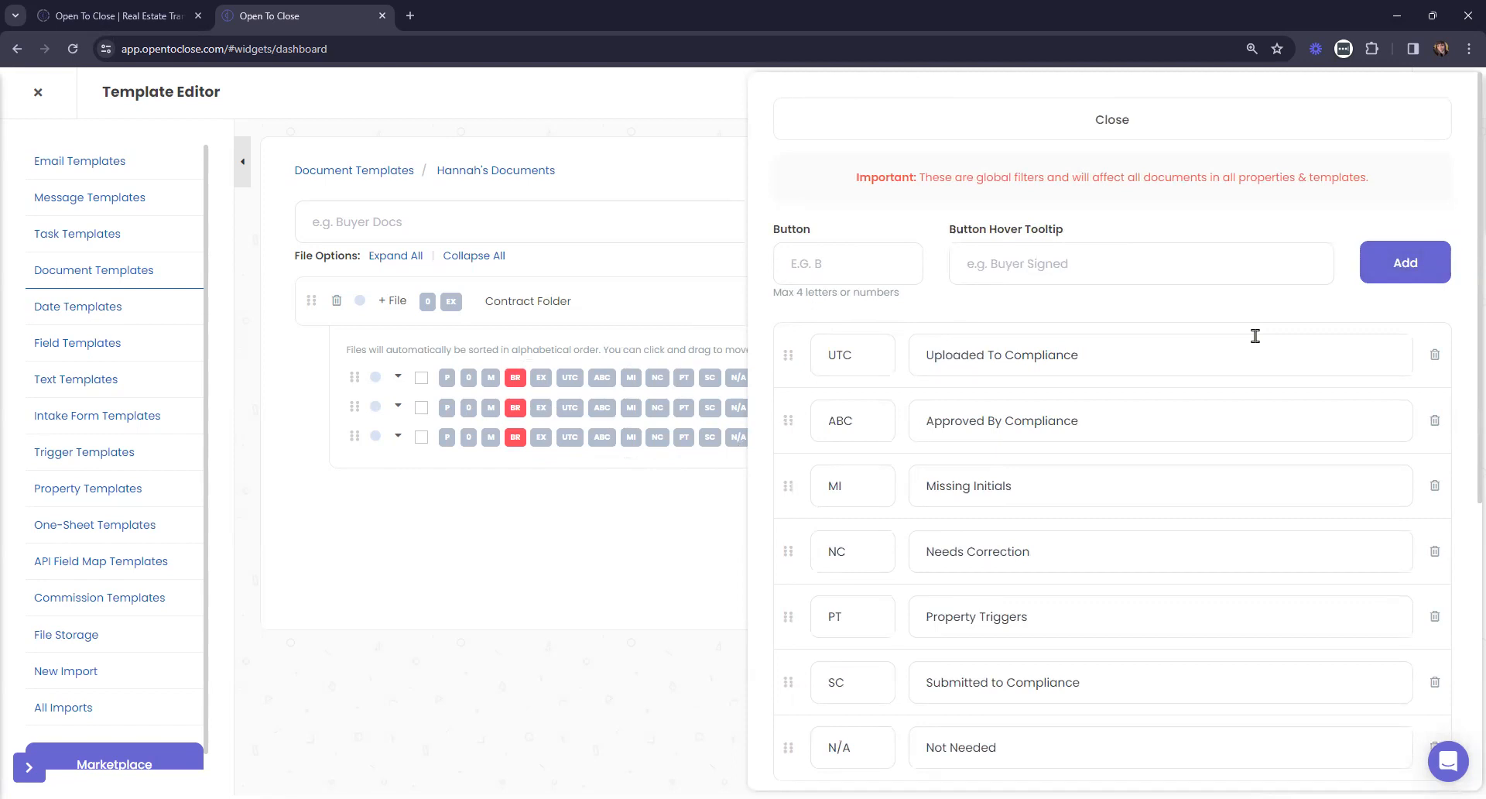
scroll(1255, 335, down, 2)
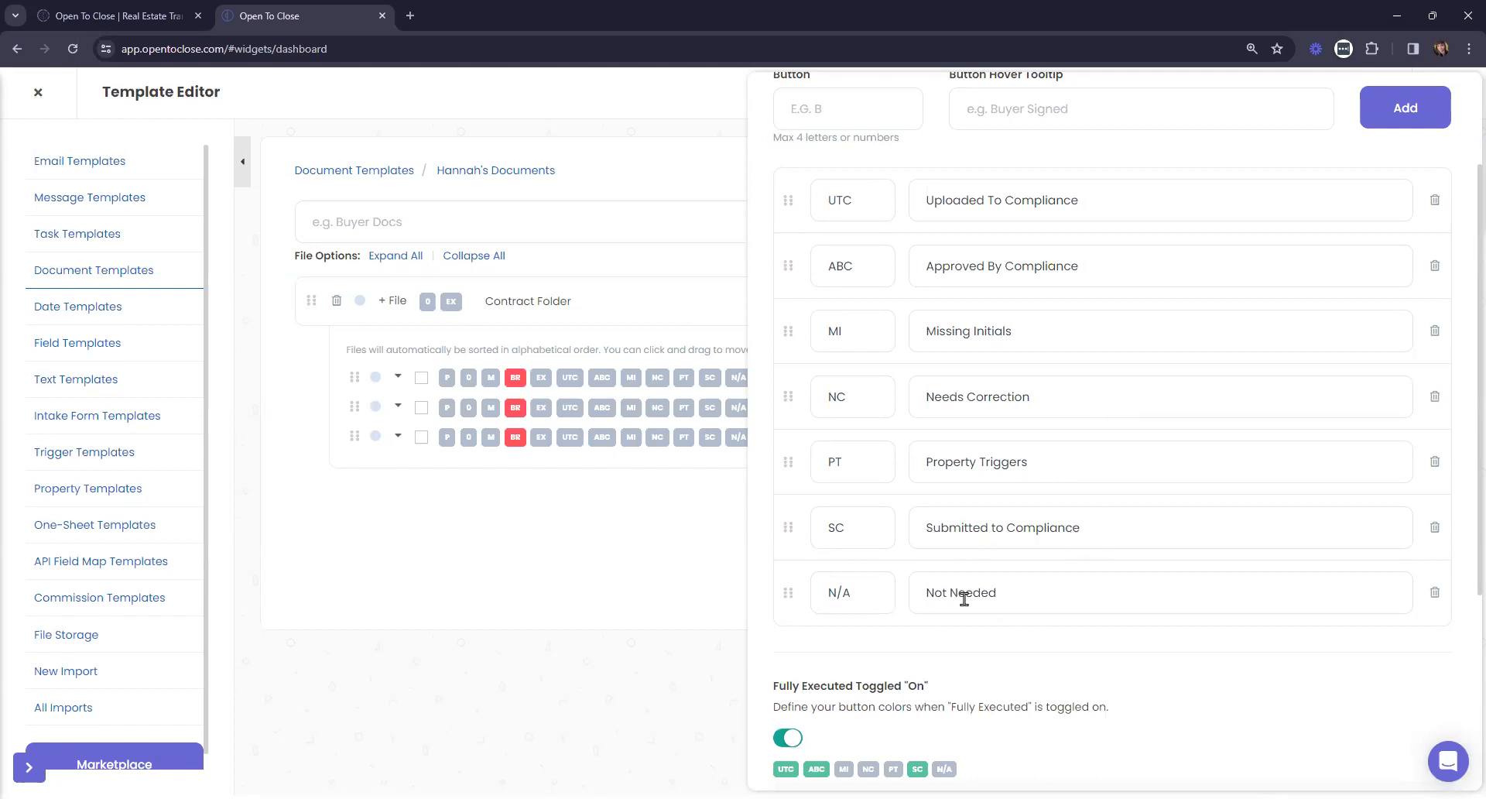
scroll(964, 598, down, 4)
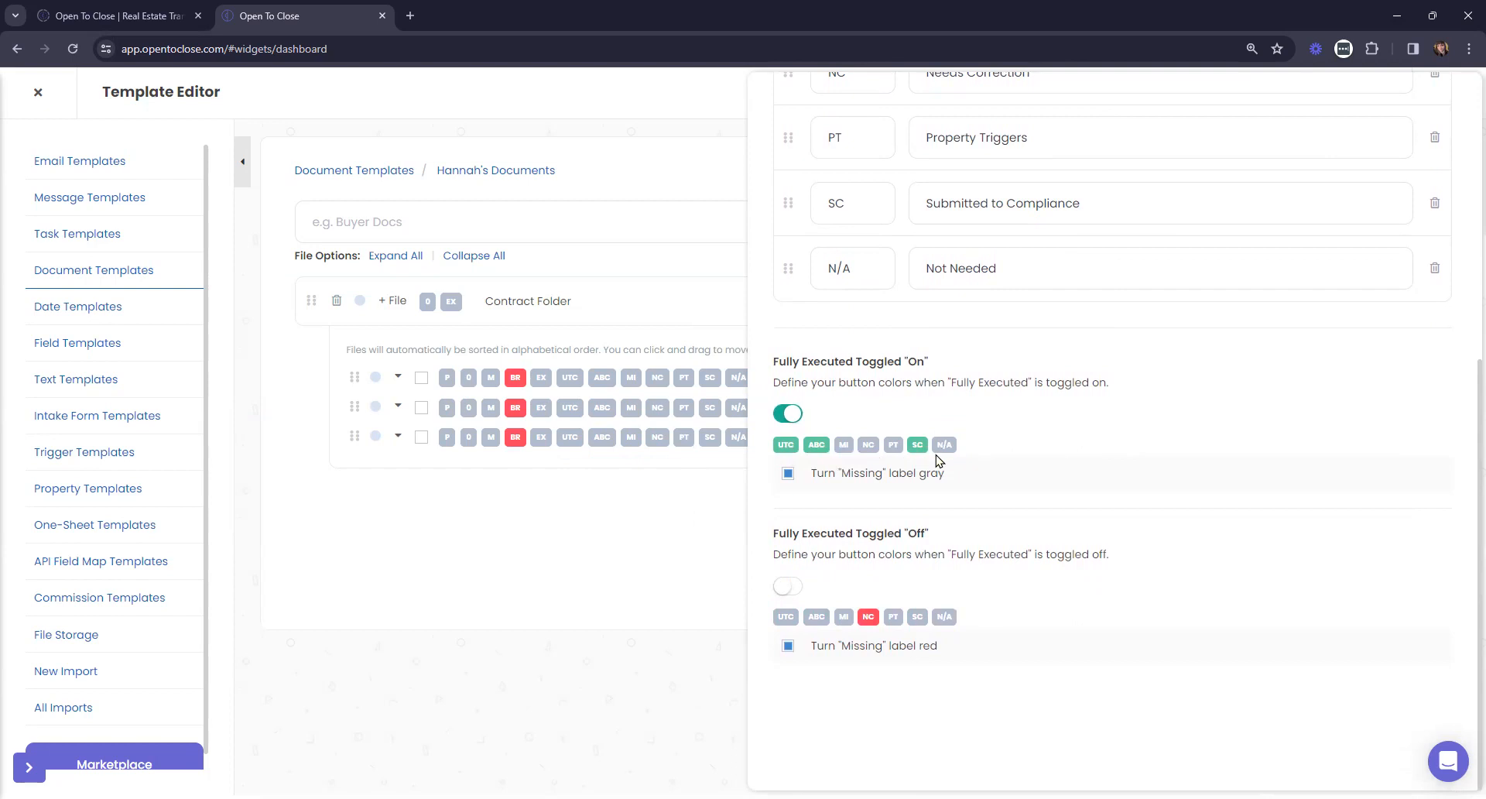
click(847, 449)
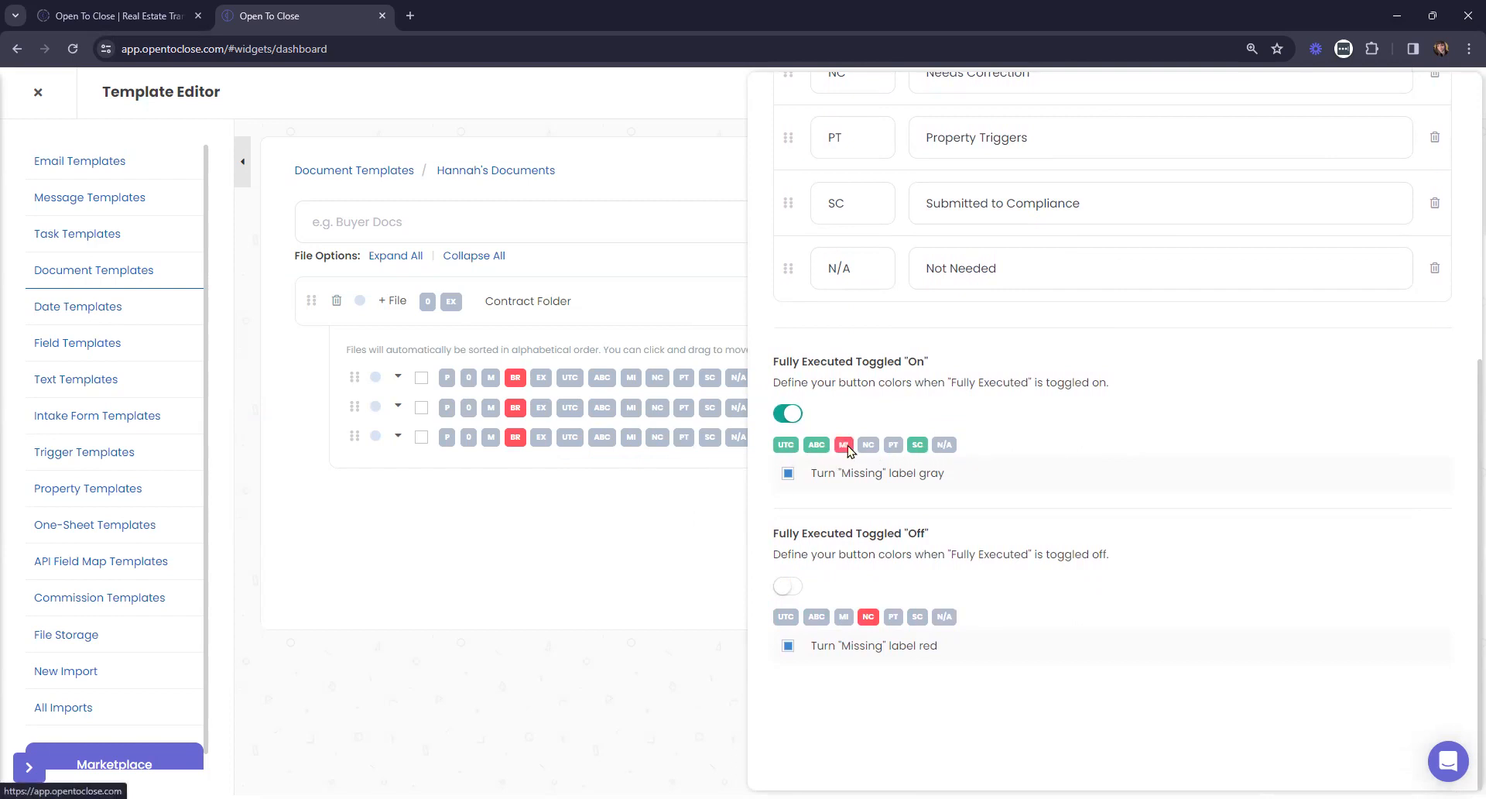
click(847, 448)
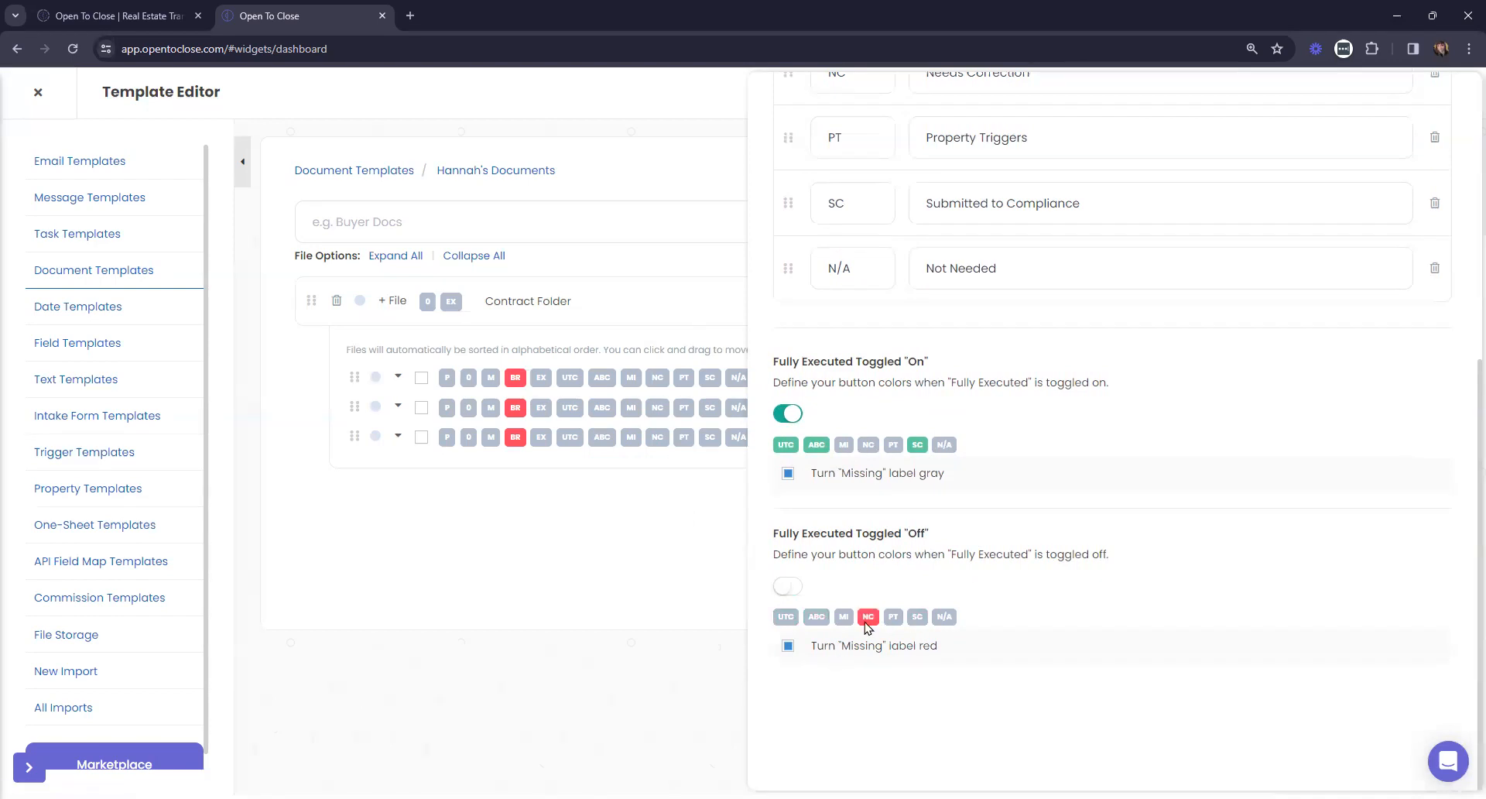
- Examine the file button definitions and the Fully Executed on and off color rules, and close the file button settings
scroll(1068, 472, up, 3)
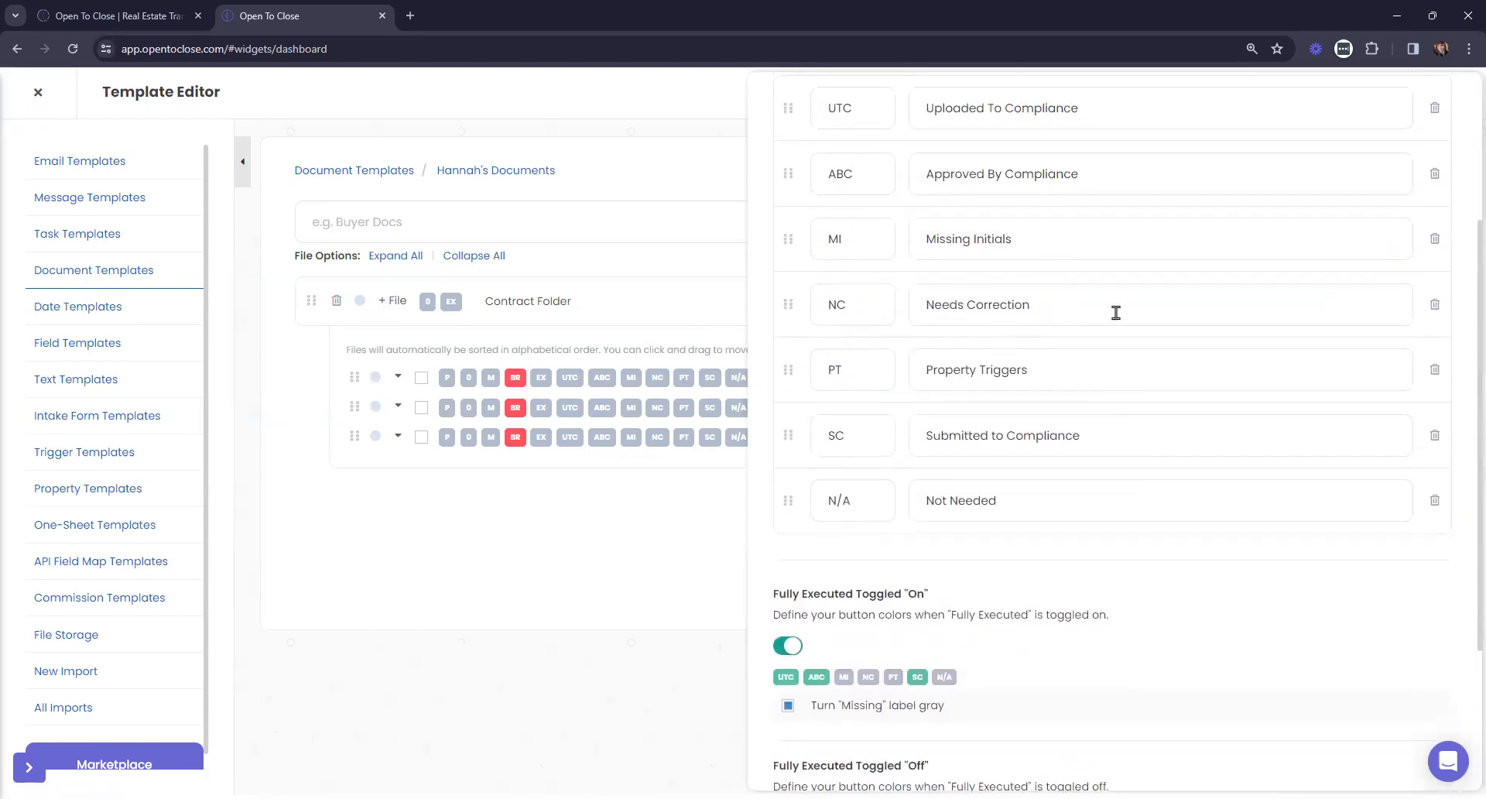
scroll(958, 649, down, 3)
scroll(1025, 578, up, 3)
scroll(1125, 624, down, 2)
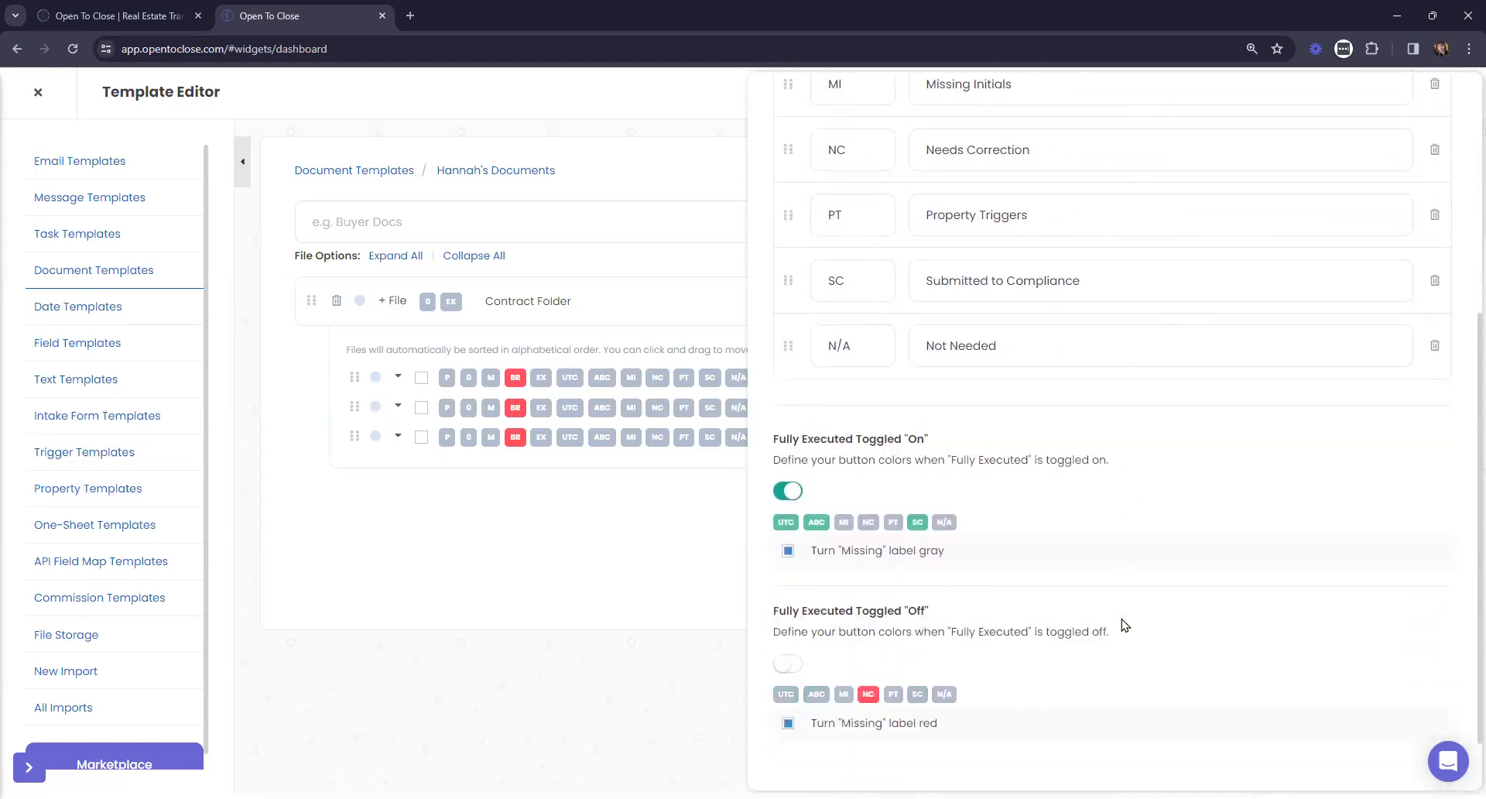
scroll(1114, 590, up, 5)
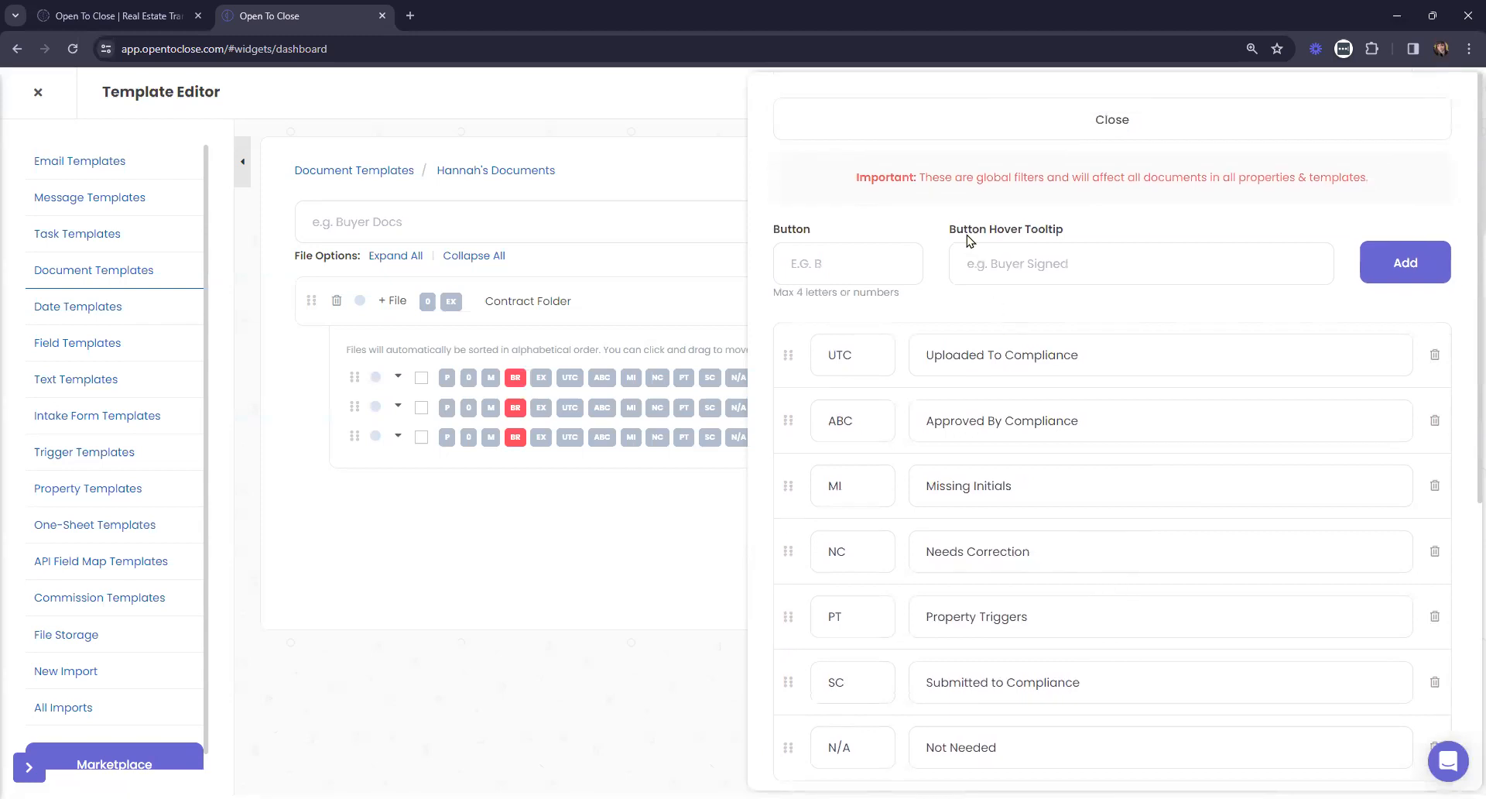
click(935, 117)
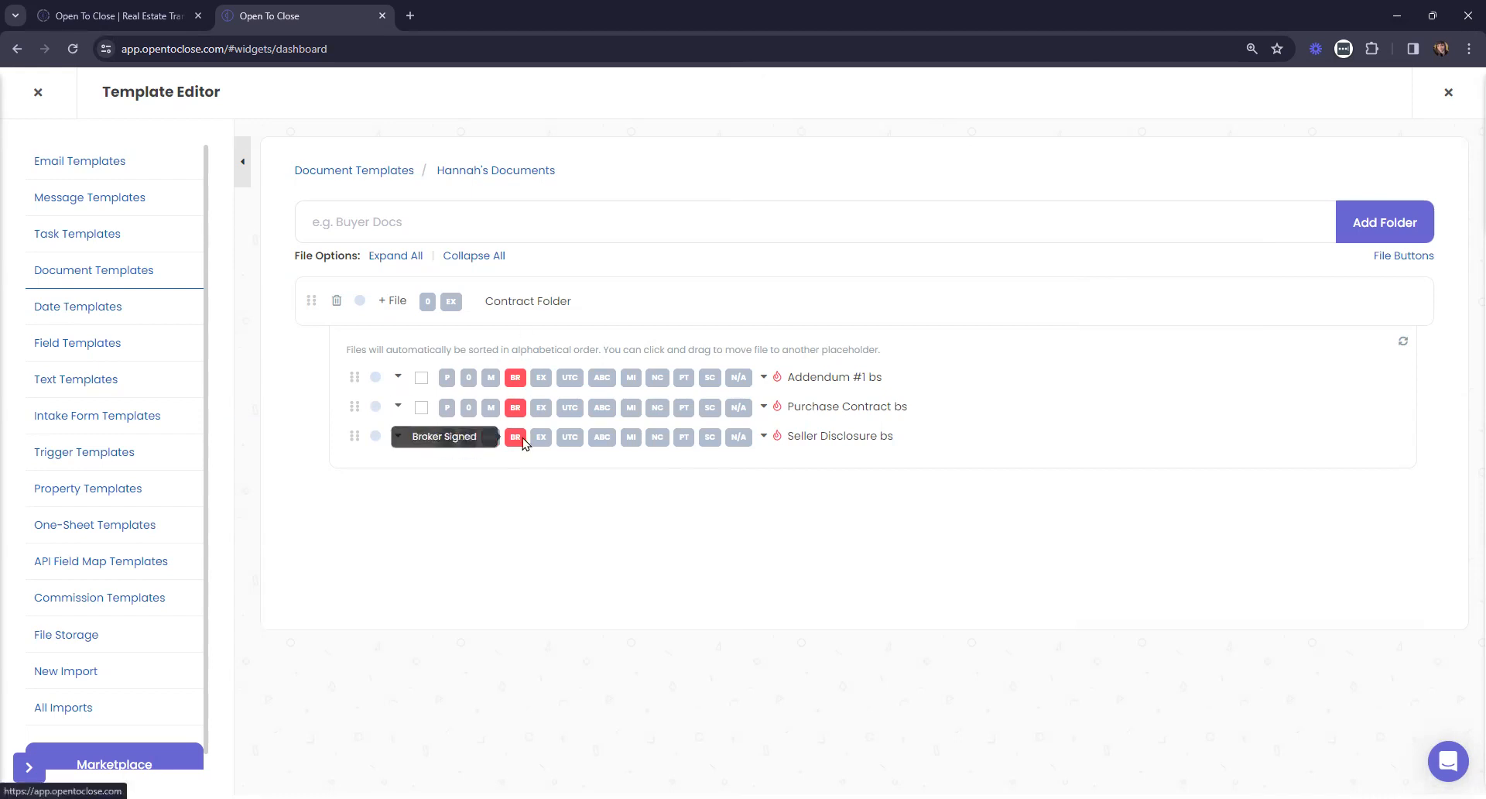
- Leave the Template Editor and open the organization Defaults in Global Settings
click(38, 93)
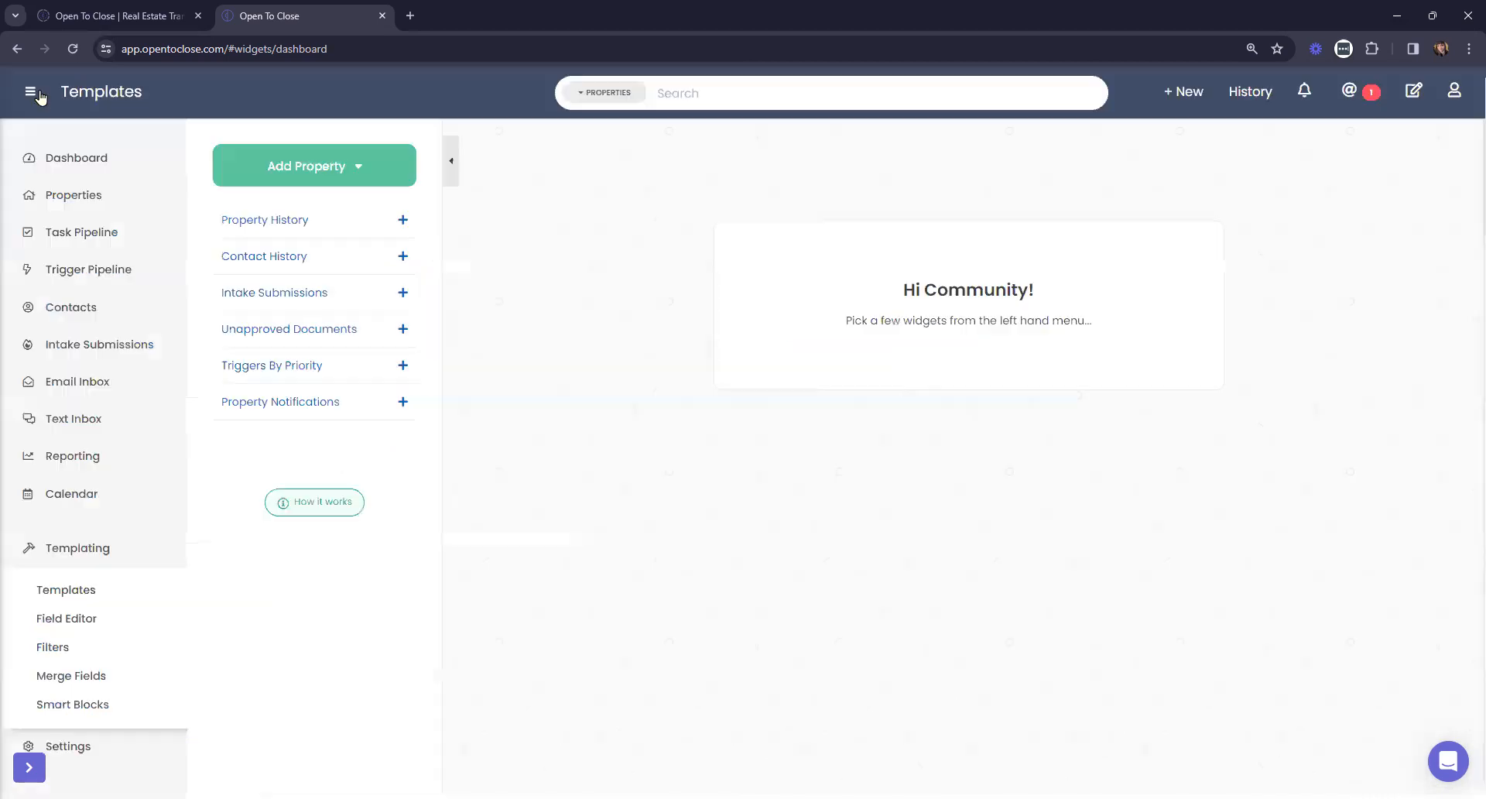
click(64, 745)
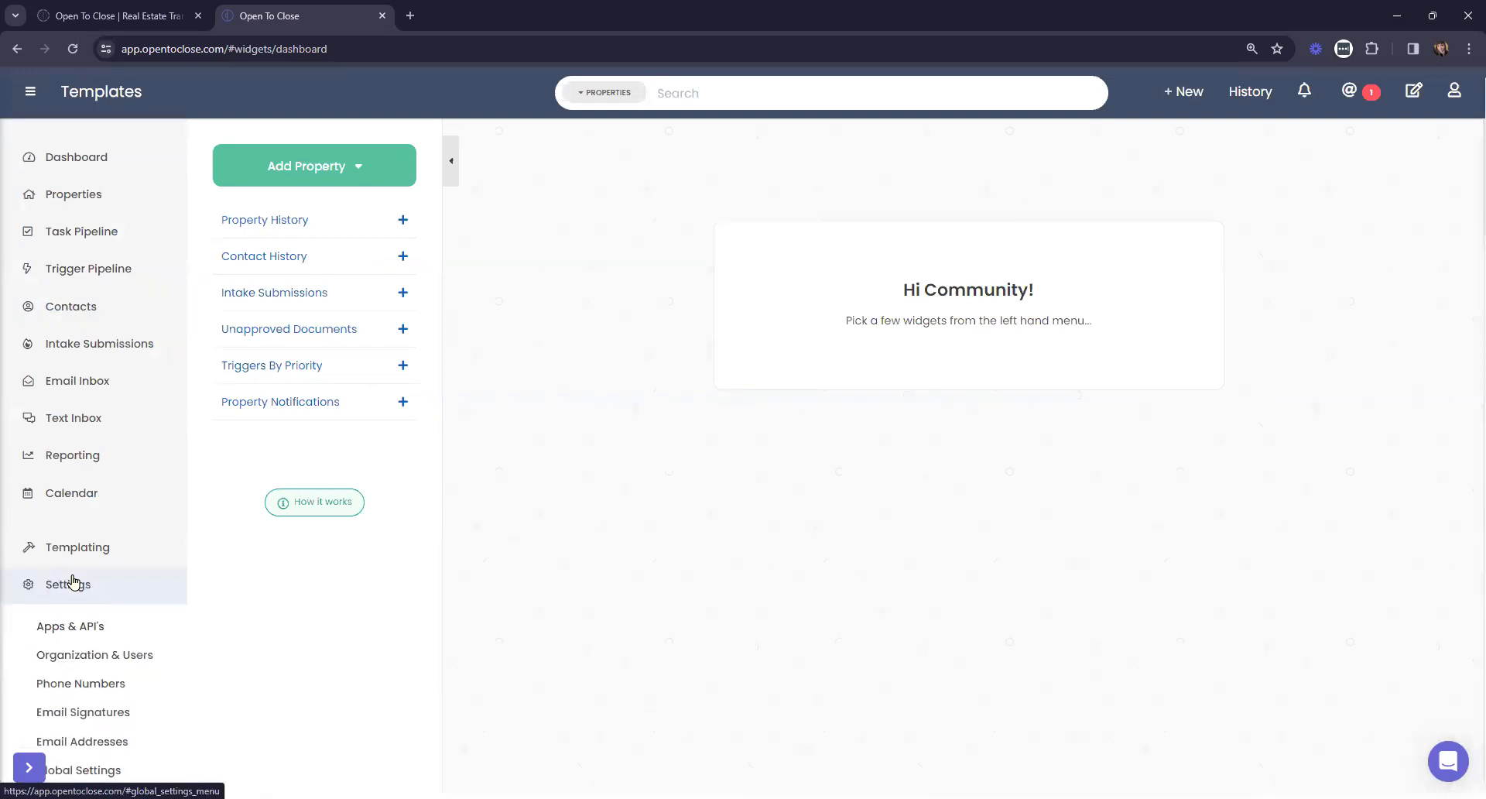
click(98, 758)
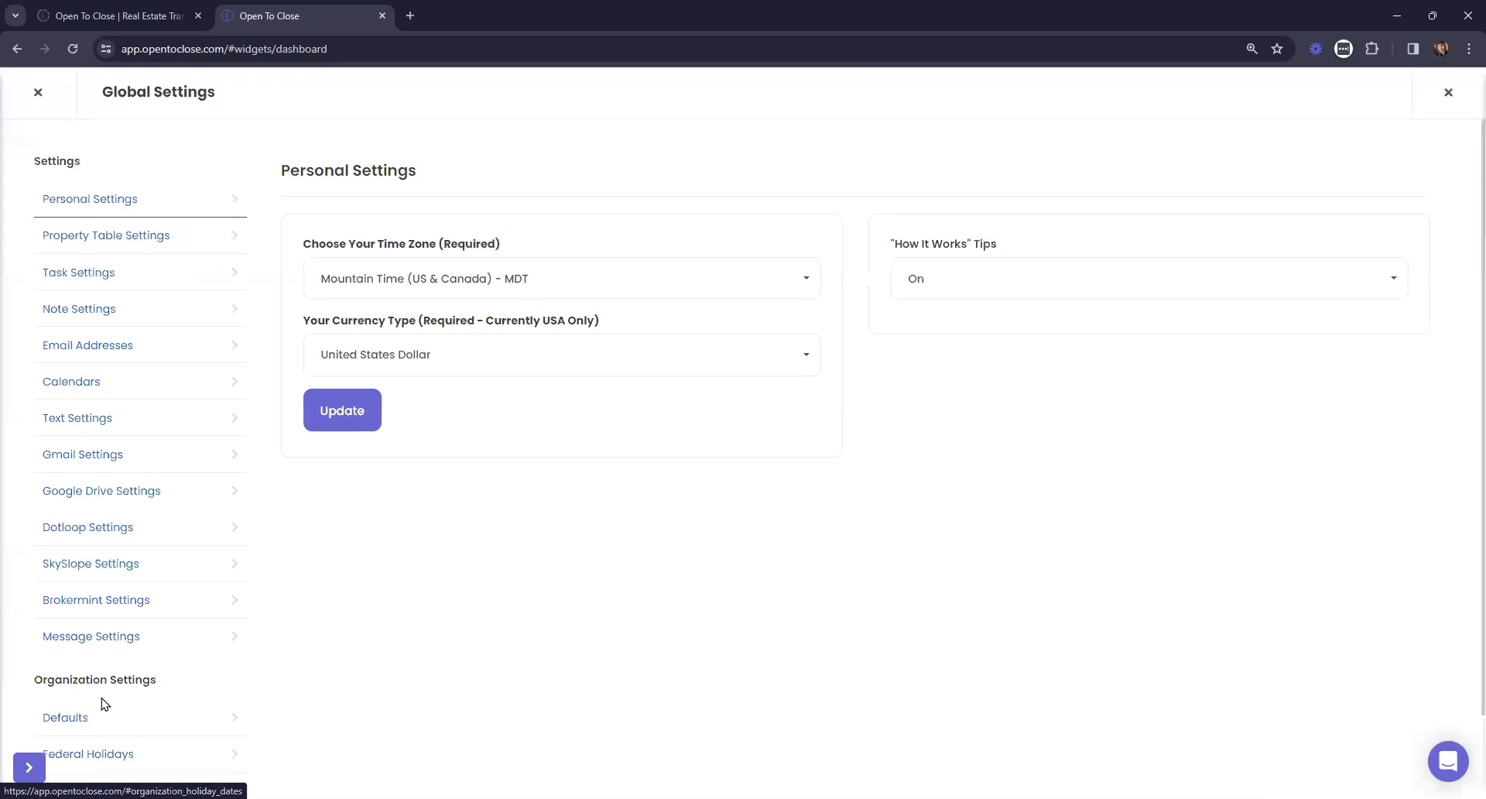
scroll(120, 624, down, 1)
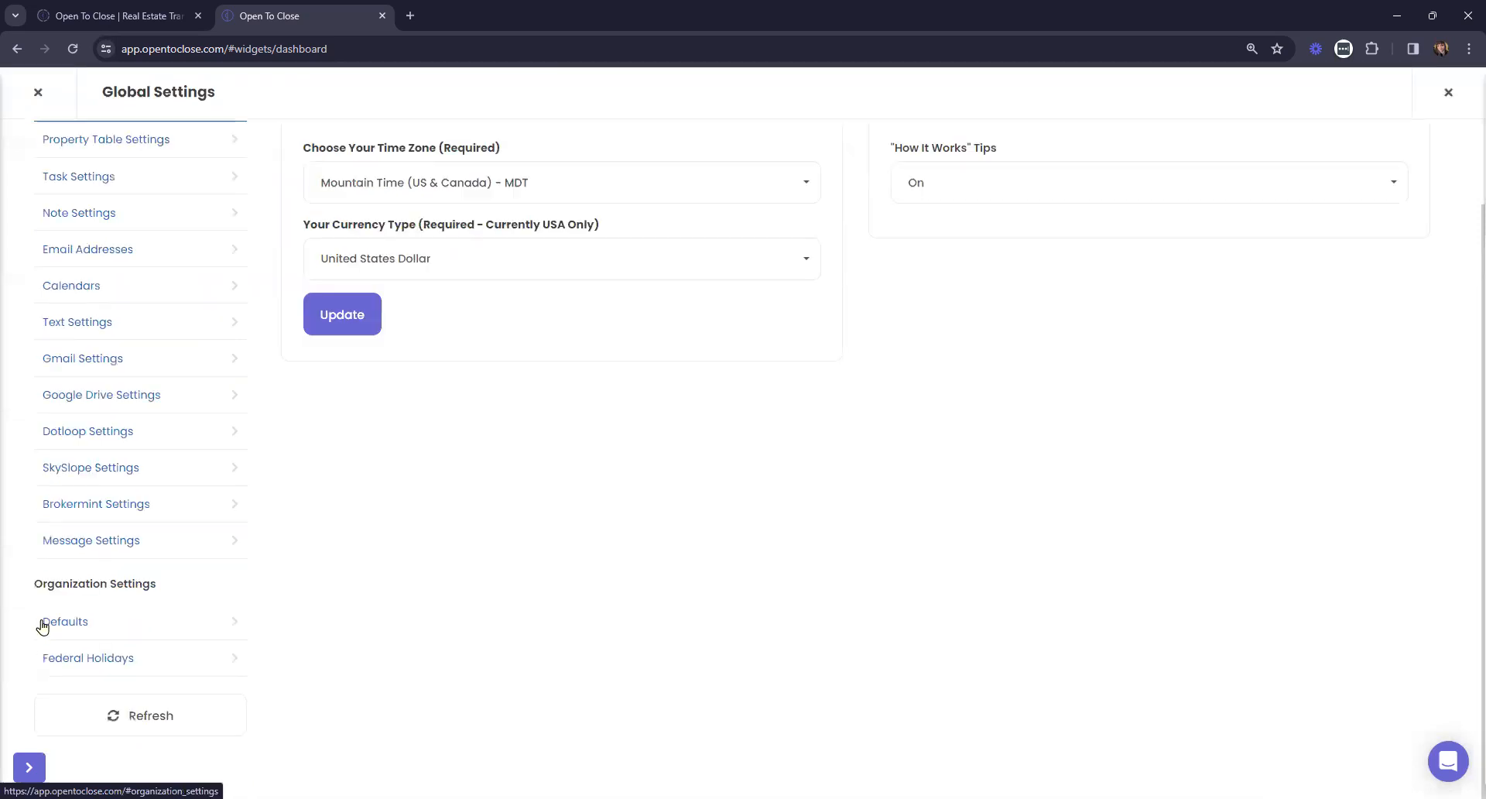
click(60, 621)
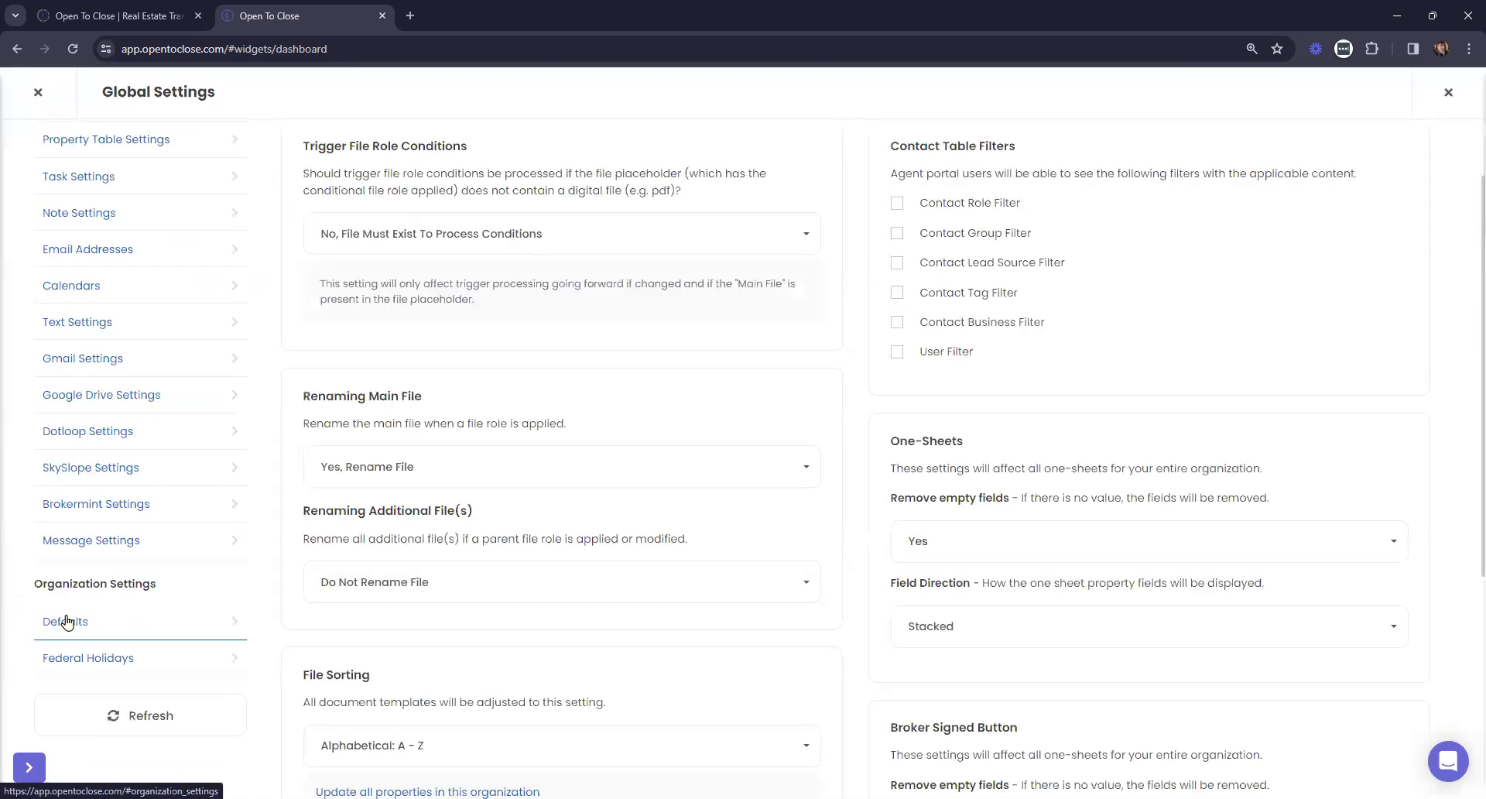
- Examine the default settings for renaming main and additional files and for the Broker Signed button
scroll(513, 335, down, 1)
drag(292, 325, 453, 329)
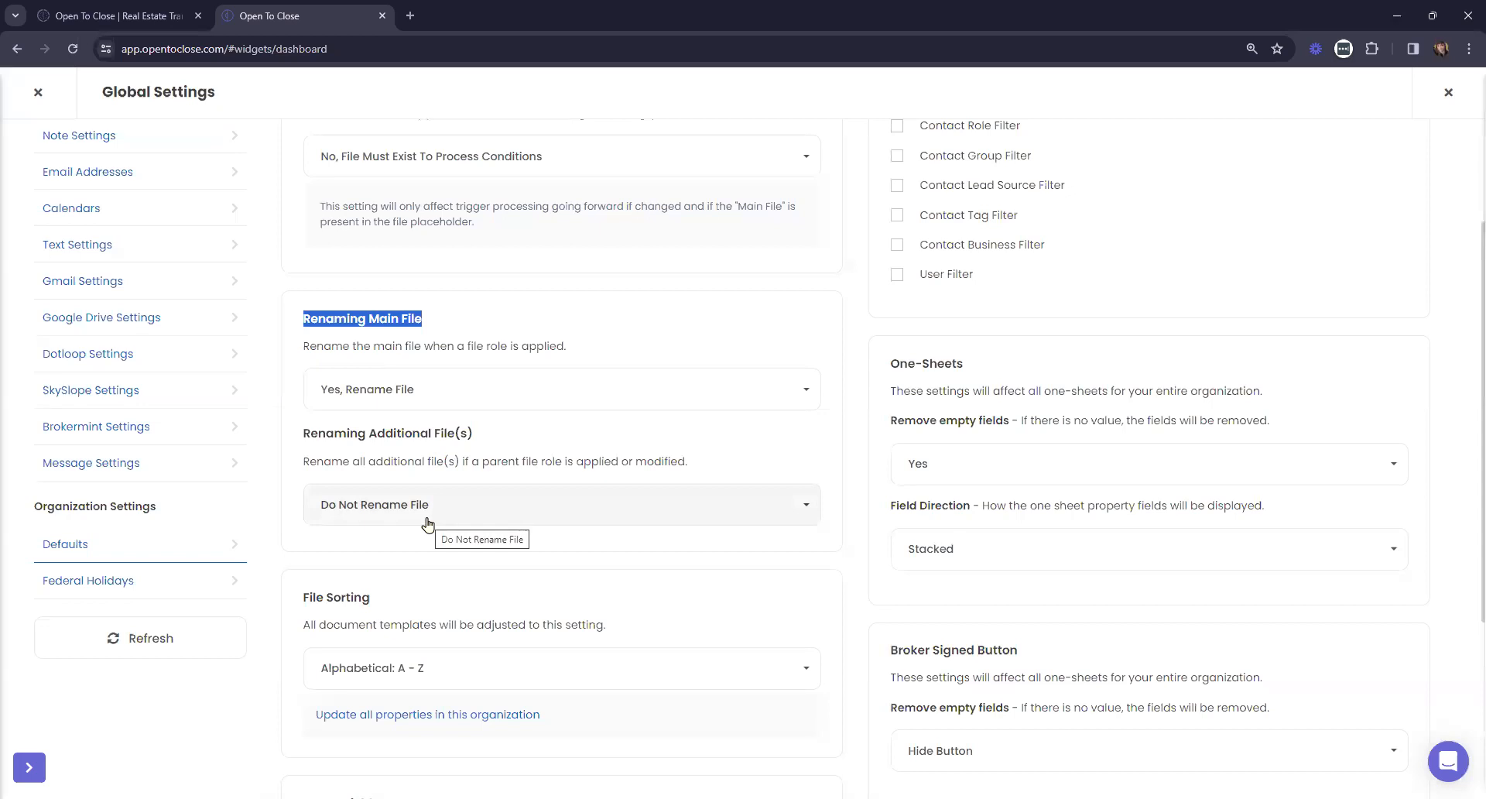
click(525, 431)
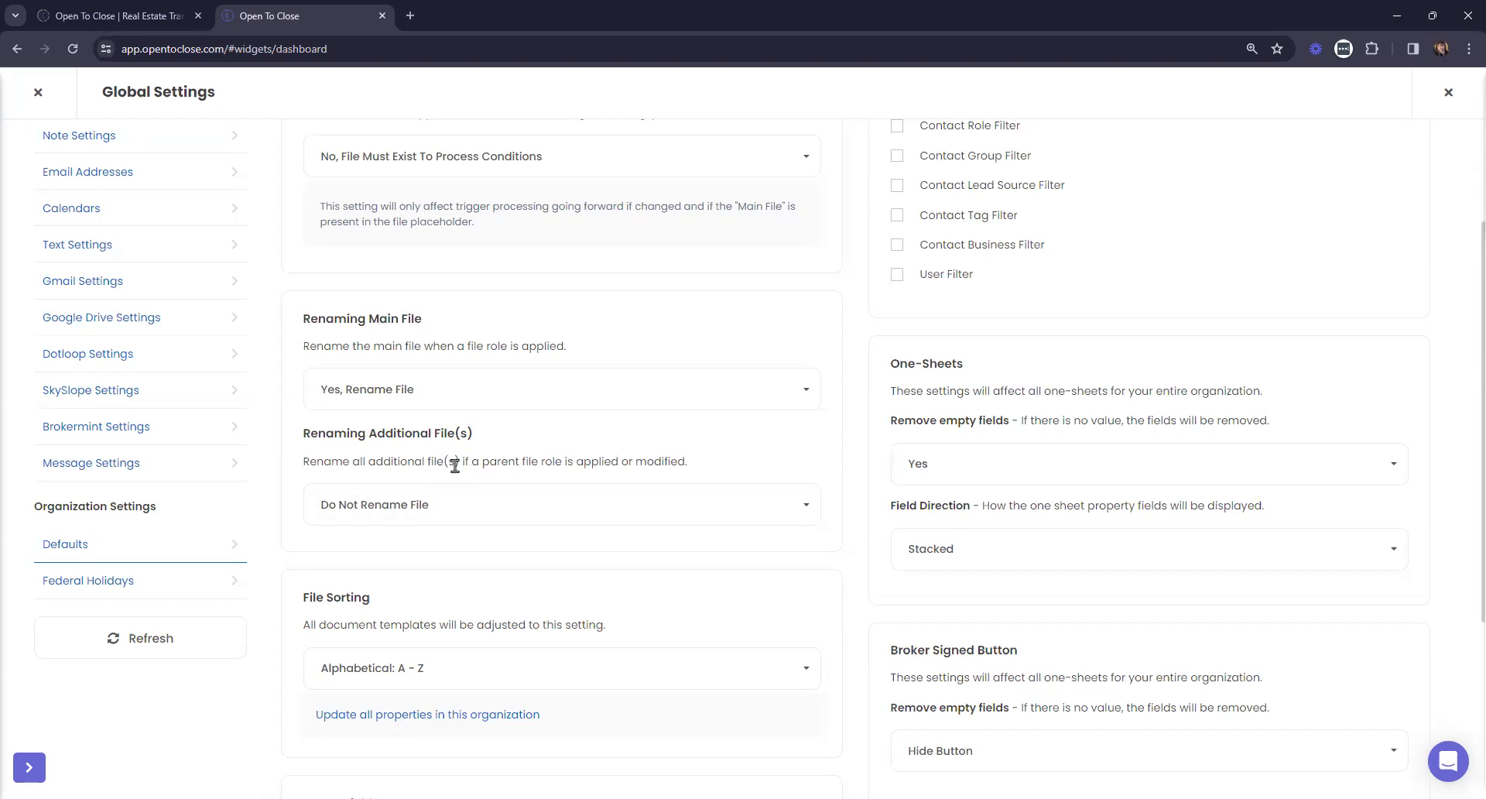
scroll(1056, 418, down, 1)
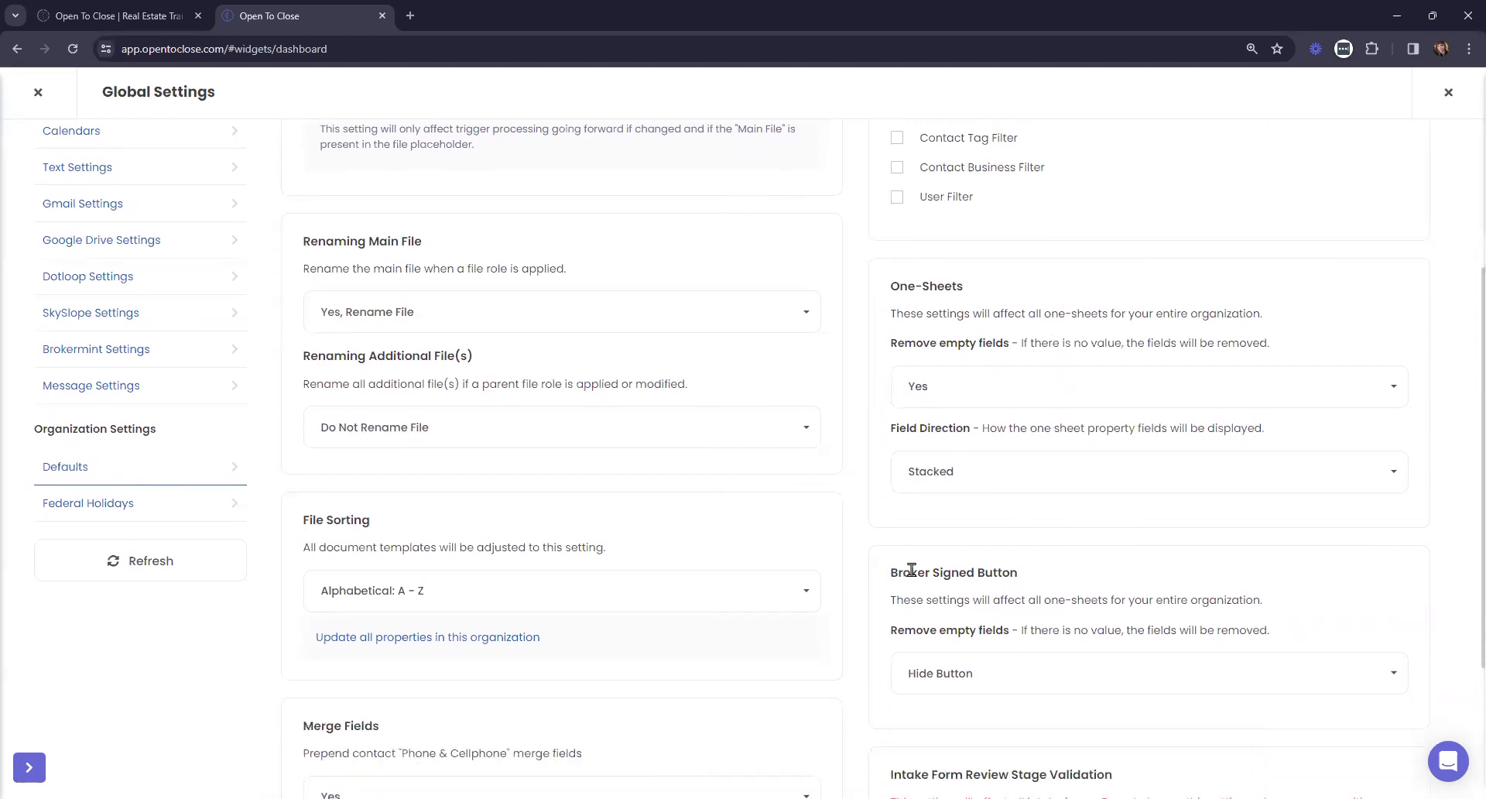
drag(890, 572, 1043, 581)
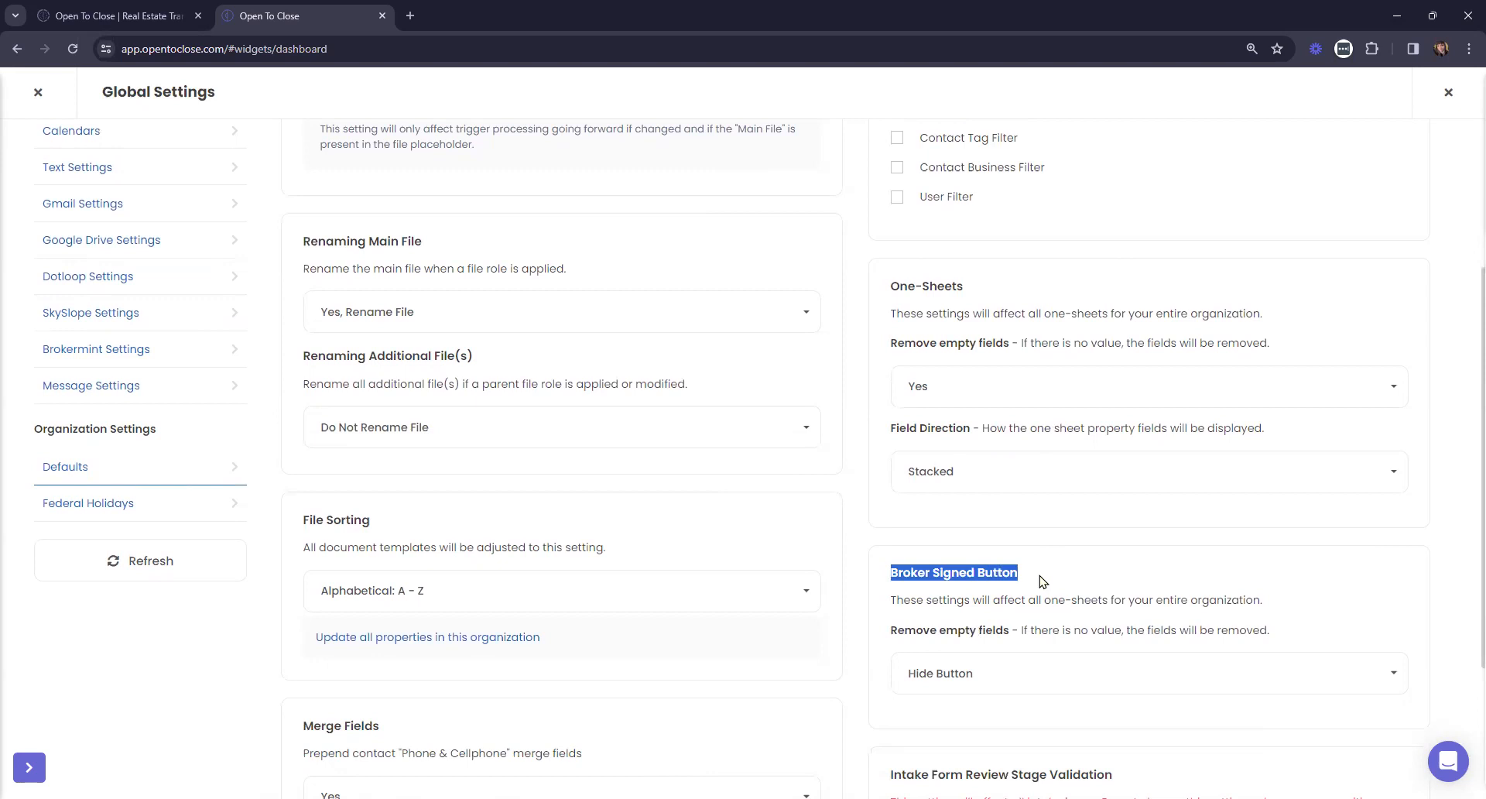